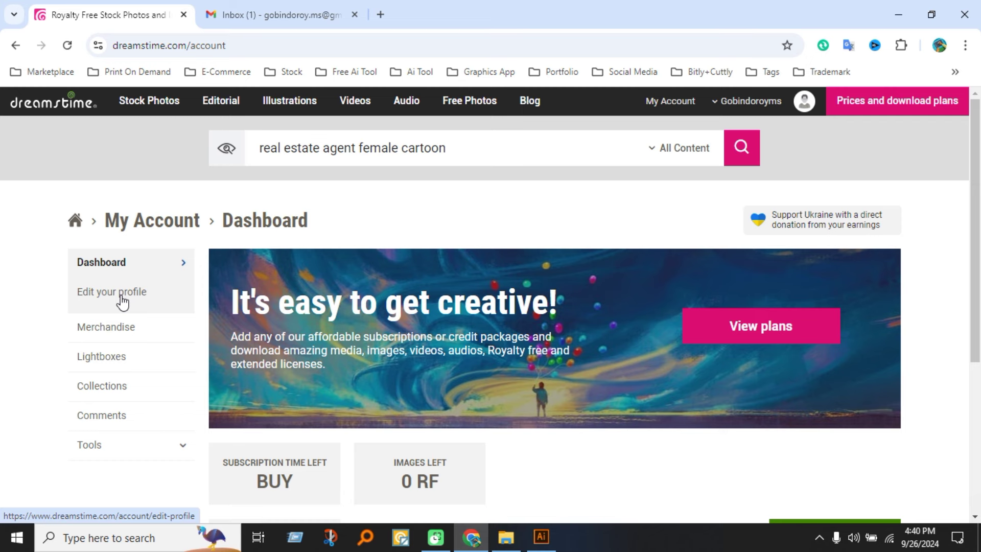
Open the profile editor and enter the account holder's first and last name.
click(121, 300)
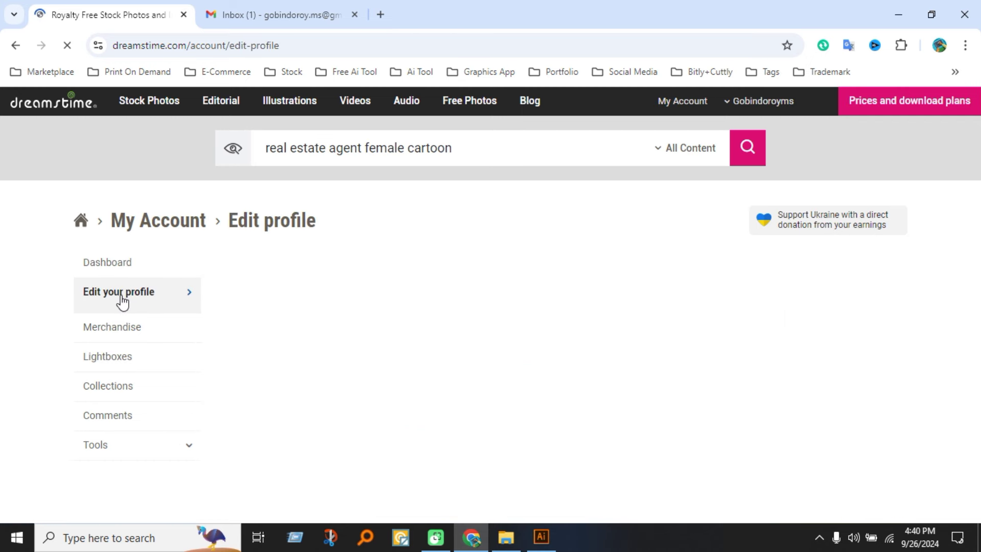
scroll(484, 383, down, 1)
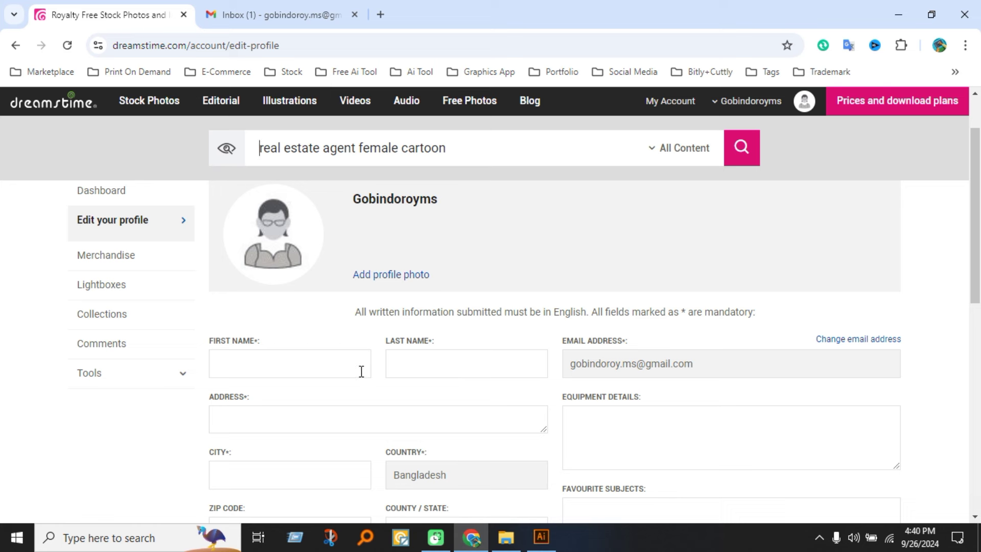
click(339, 368)
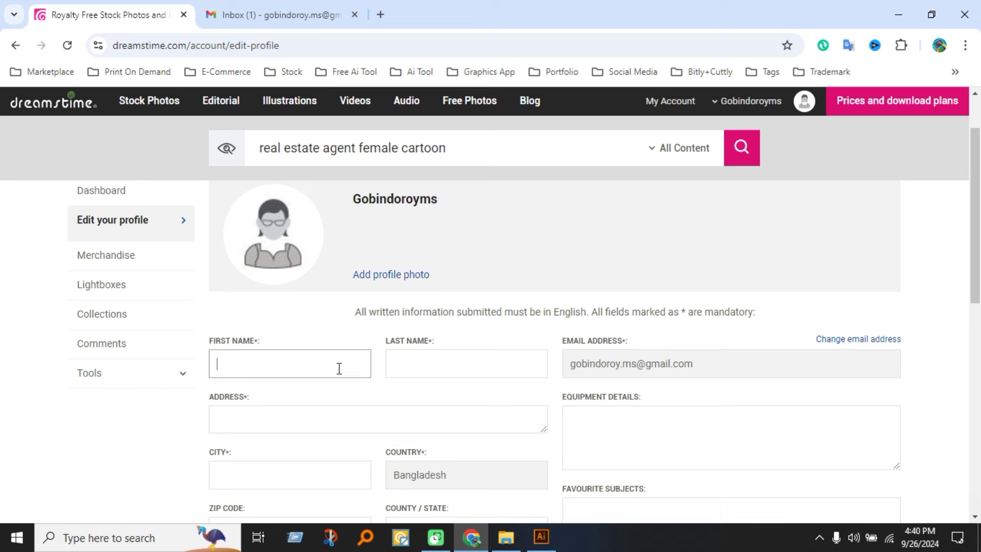
click(445, 365)
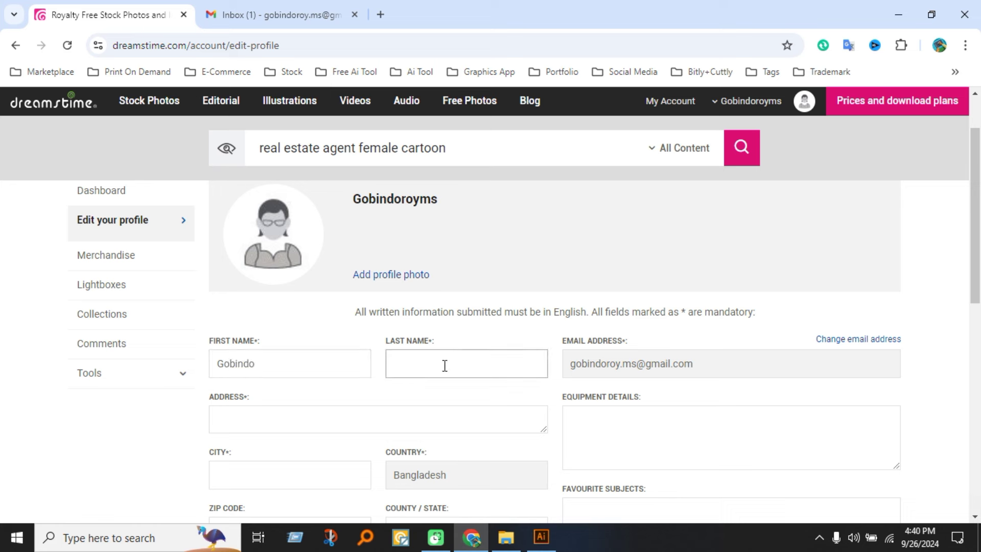
Scroll through the profile form and select the postal address field.
scroll(437, 364, down, 3)
scroll(507, 287, up, 2)
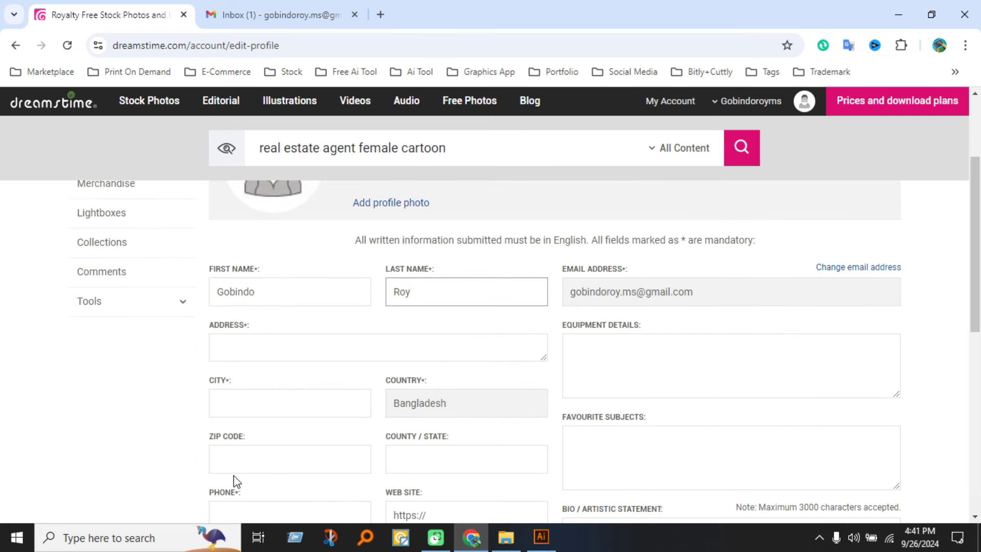
scroll(263, 477, down, 3)
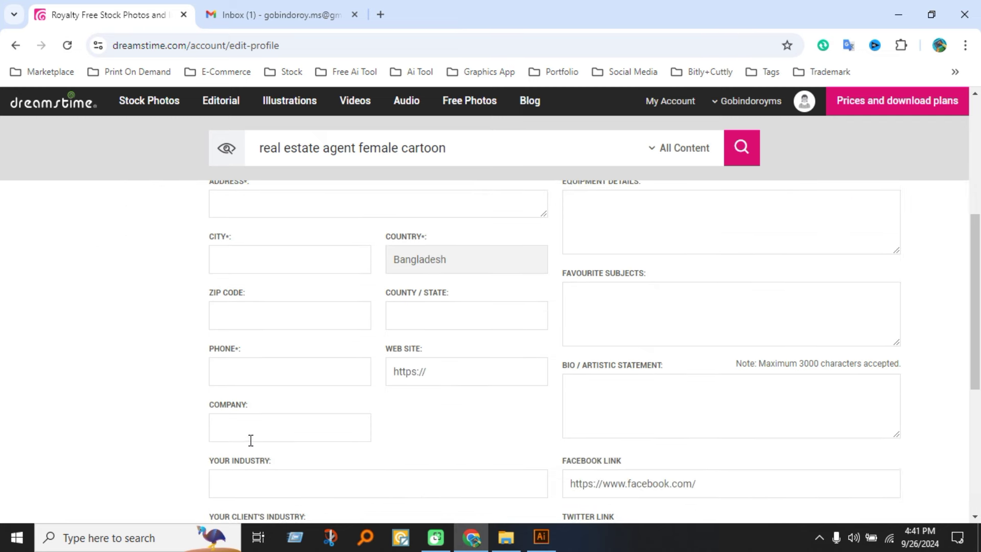
scroll(306, 463, up, 2)
scroll(311, 439, down, 3)
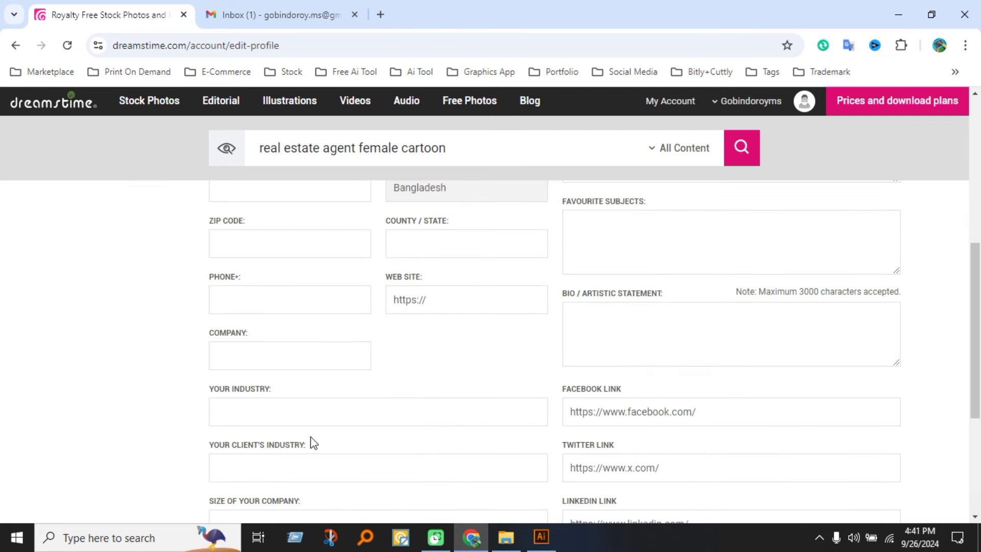
scroll(314, 441, up, 1)
scroll(302, 427, up, 2)
scroll(300, 422, down, 1)
scroll(289, 414, up, 4)
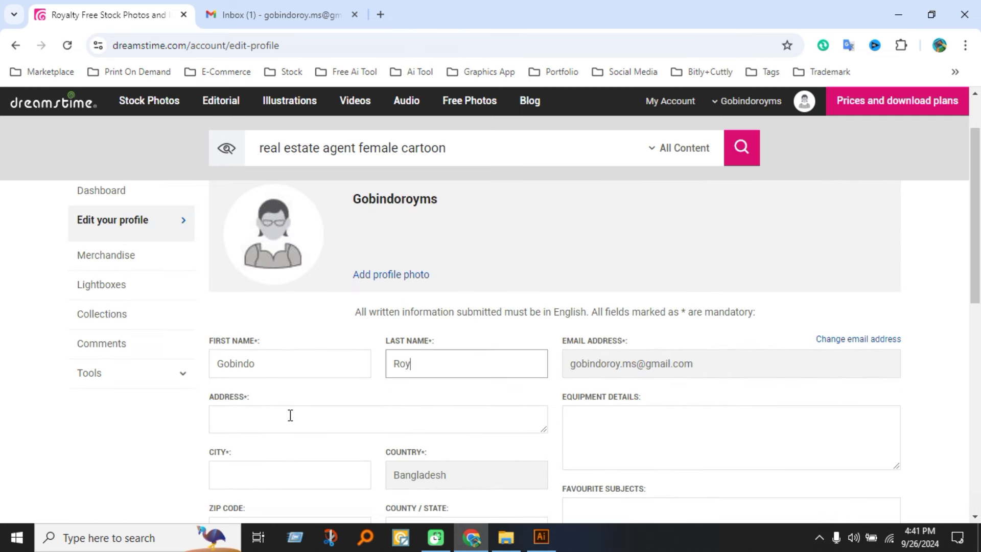
click(283, 417)
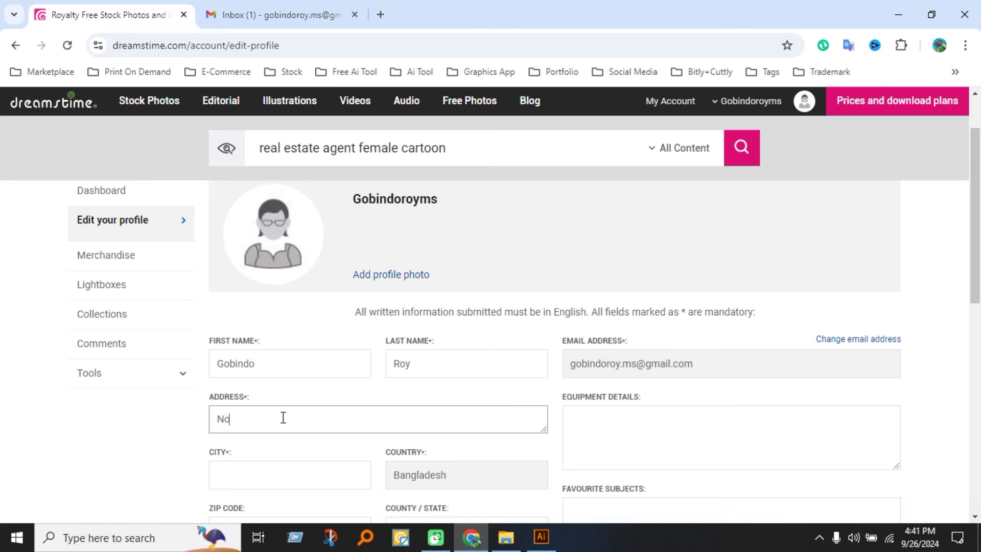
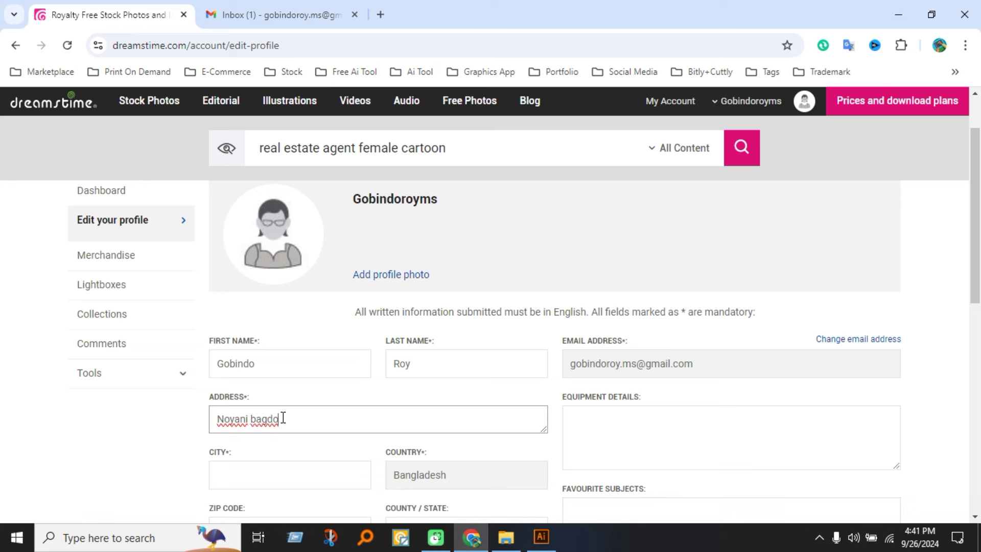
Enter the account holder's street address, city, zip code and phone number.
click(256, 475)
text(Domar)
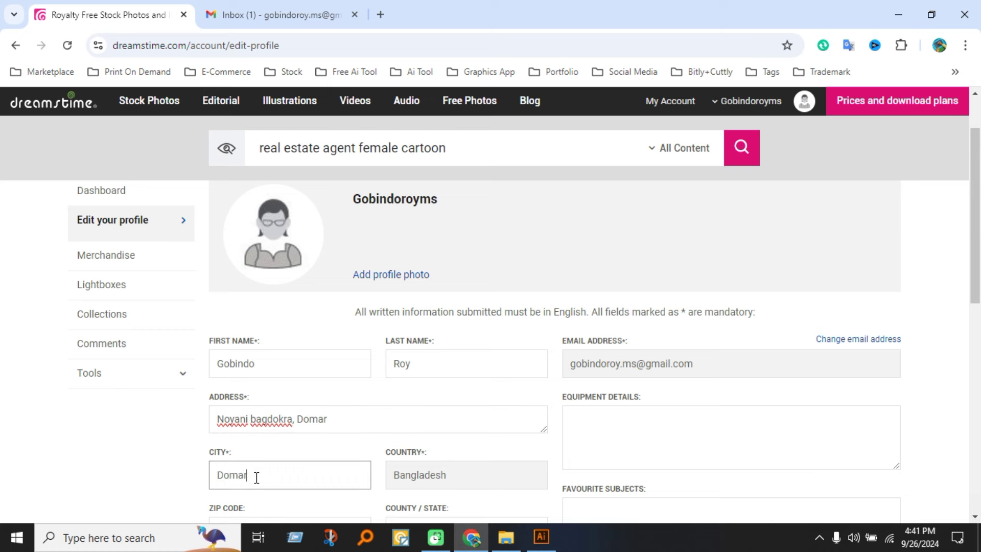
scroll(358, 424, down, 3)
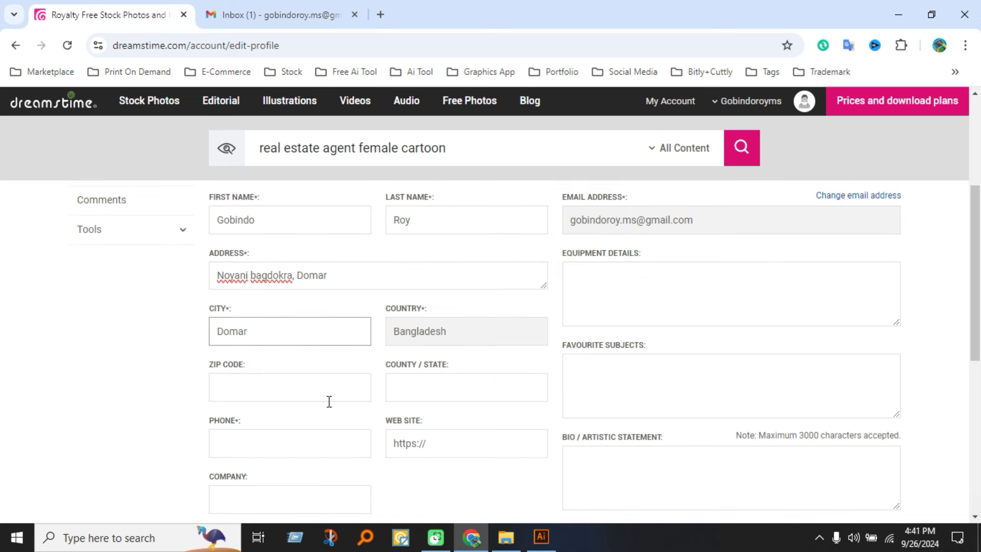
click(315, 391)
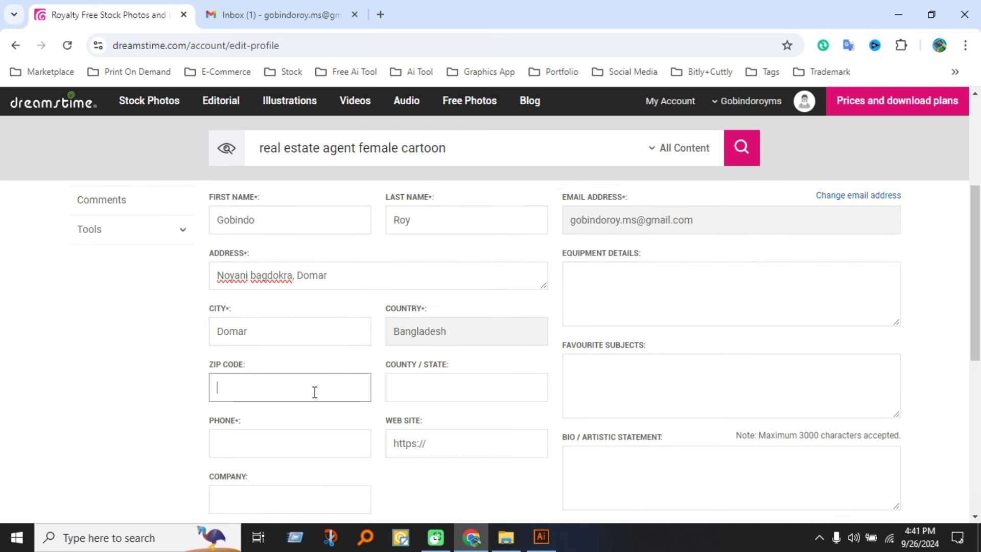
text(5340)
click(296, 438)
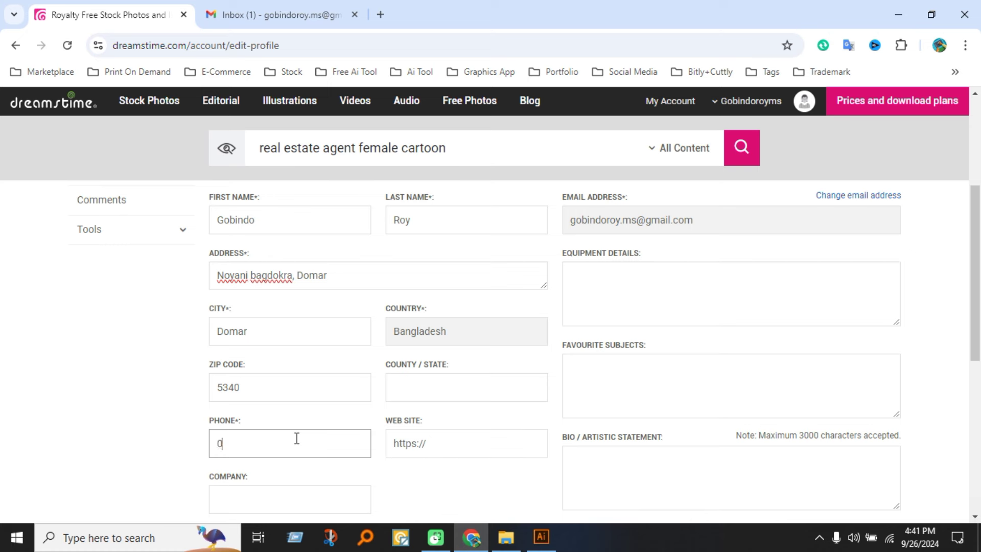
Fill in the County / State field by accepting the autocomplete suggestion.
scroll(297, 439, down, 1)
scroll(305, 418, up, 1)
scroll(298, 440, down, 1)
click(283, 431)
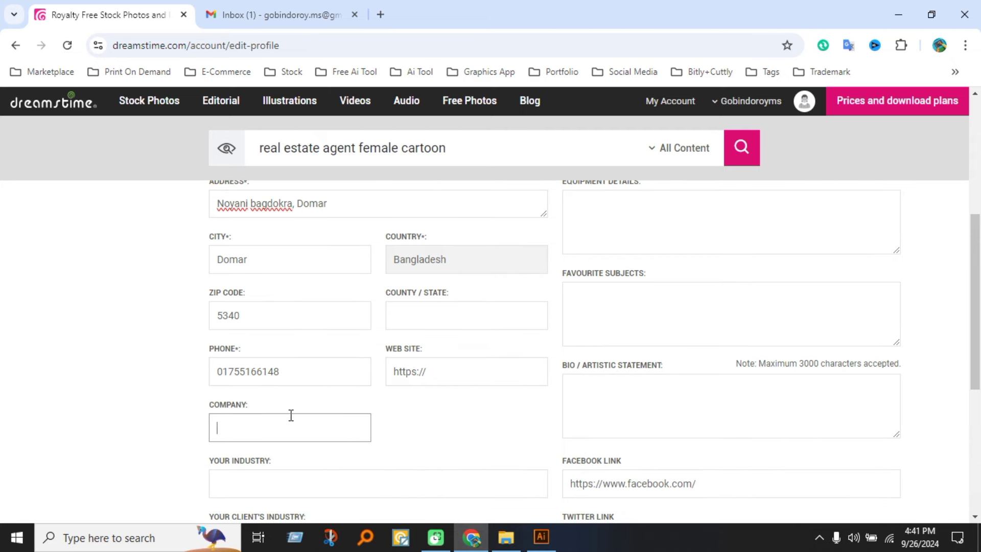
click(429, 320)
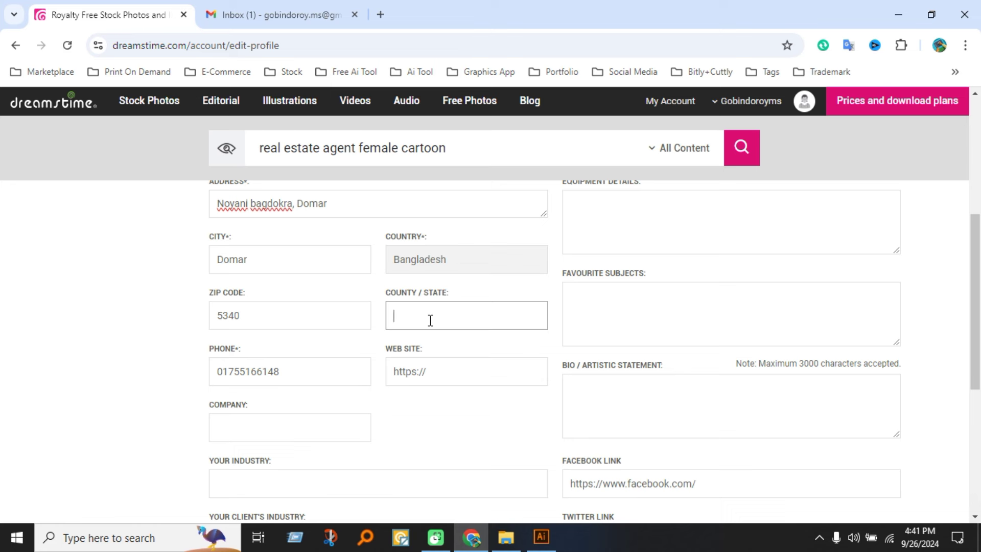
text(R)
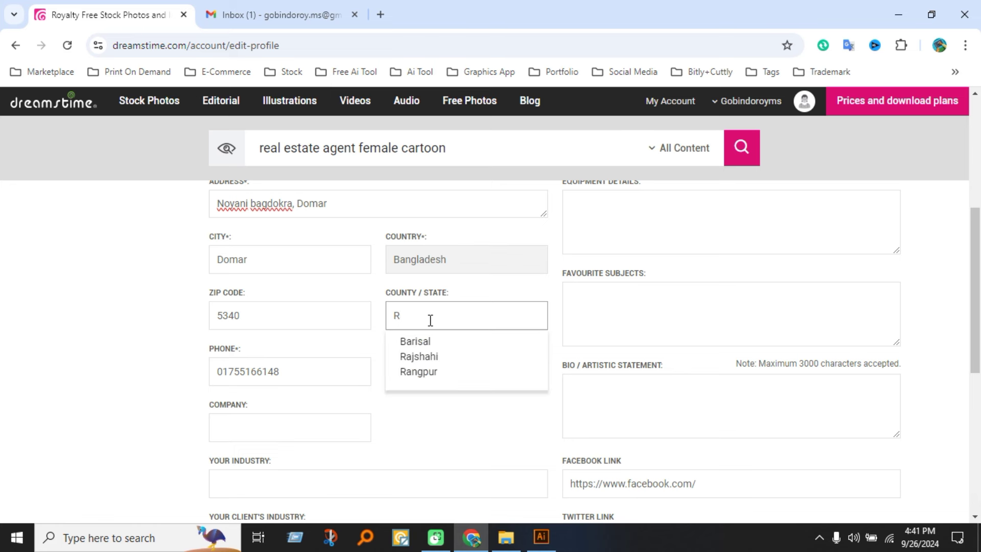
text(angour)
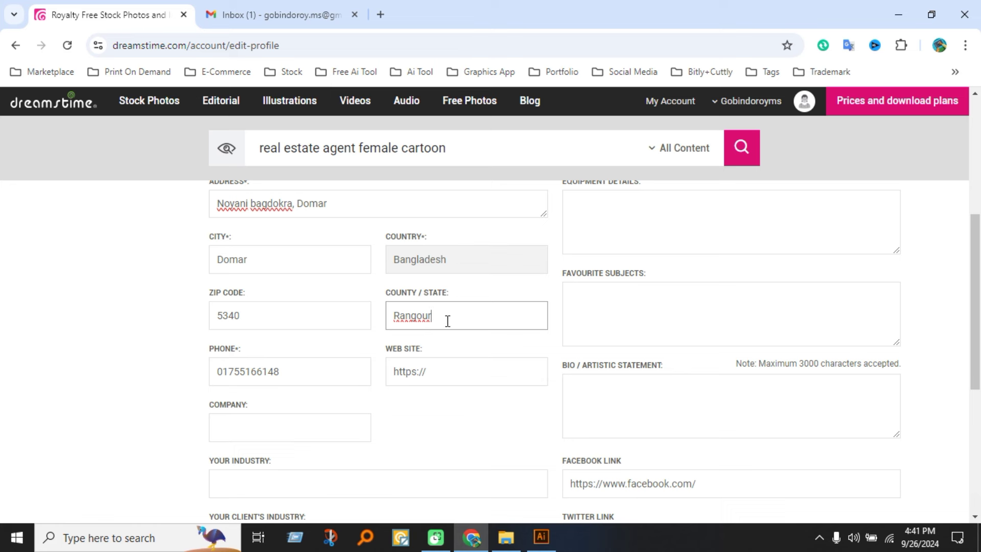
key(BackSpace)
key(BackSpace)
key(BackSpace)
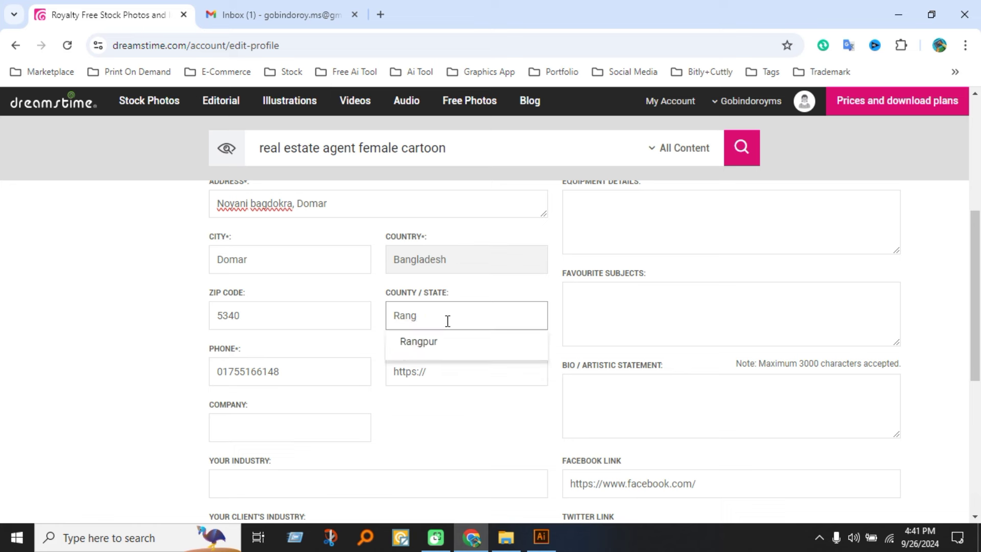
click(422, 342)
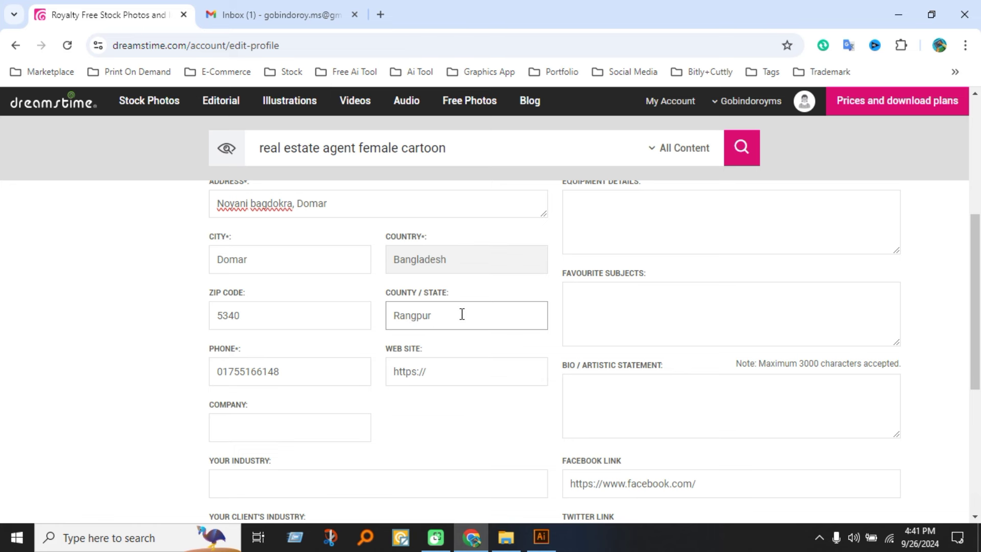
click(454, 378)
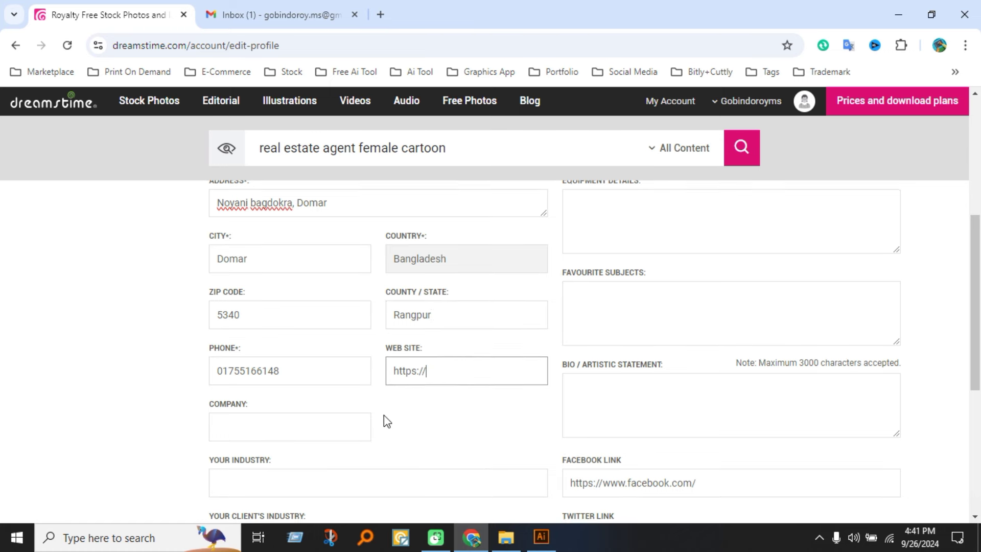
scroll(384, 415, down, 3)
click(323, 346)
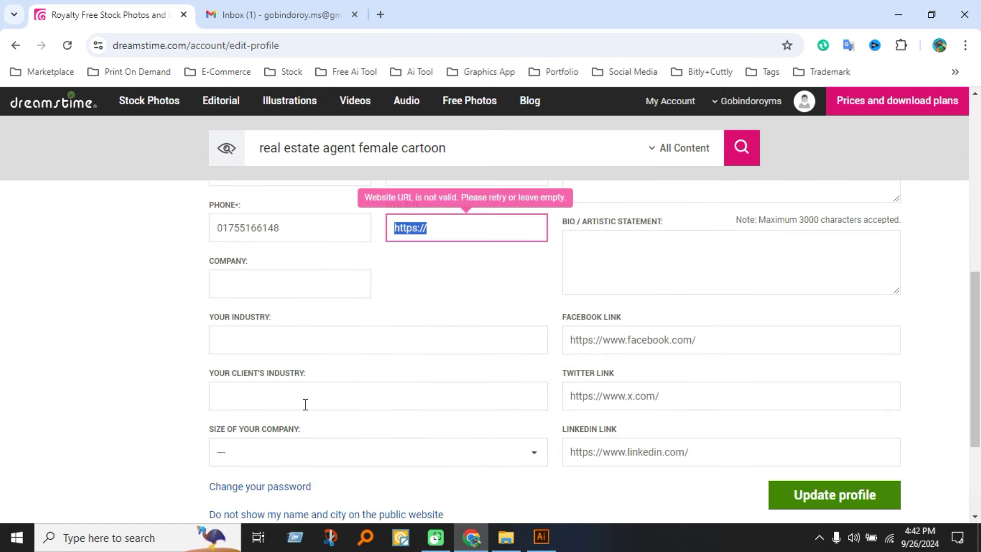
scroll(304, 405, down, 2)
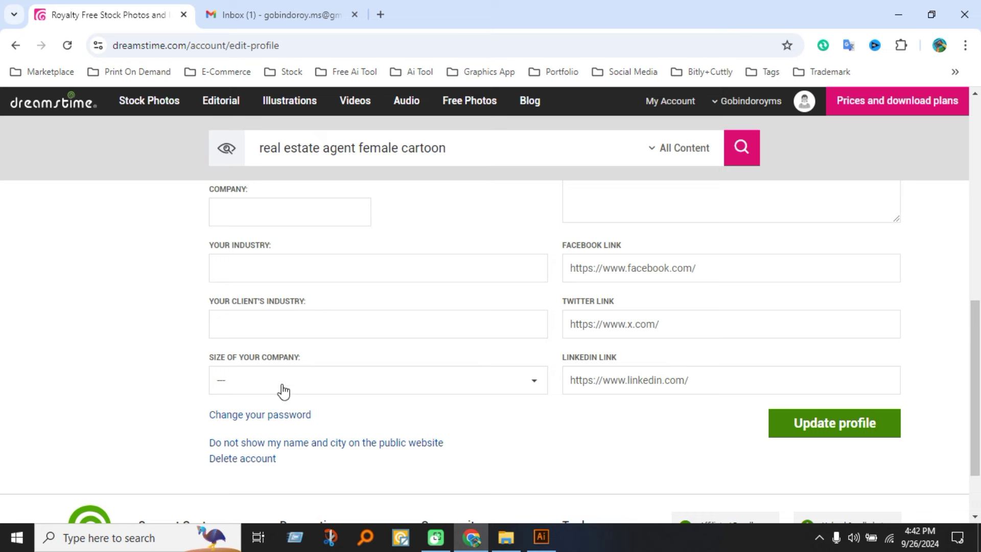
scroll(437, 403, up, 6)
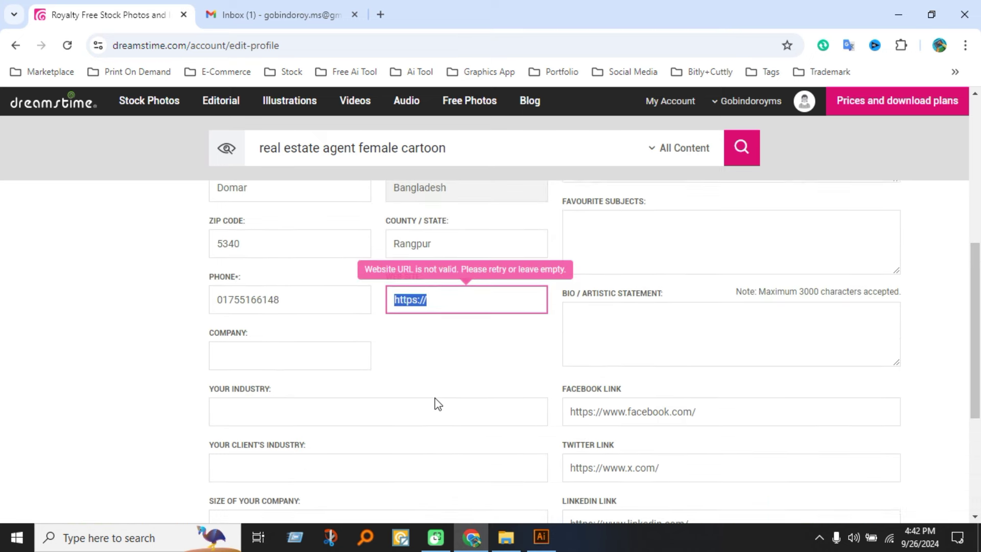
click(451, 443)
drag(452, 443, 393, 439)
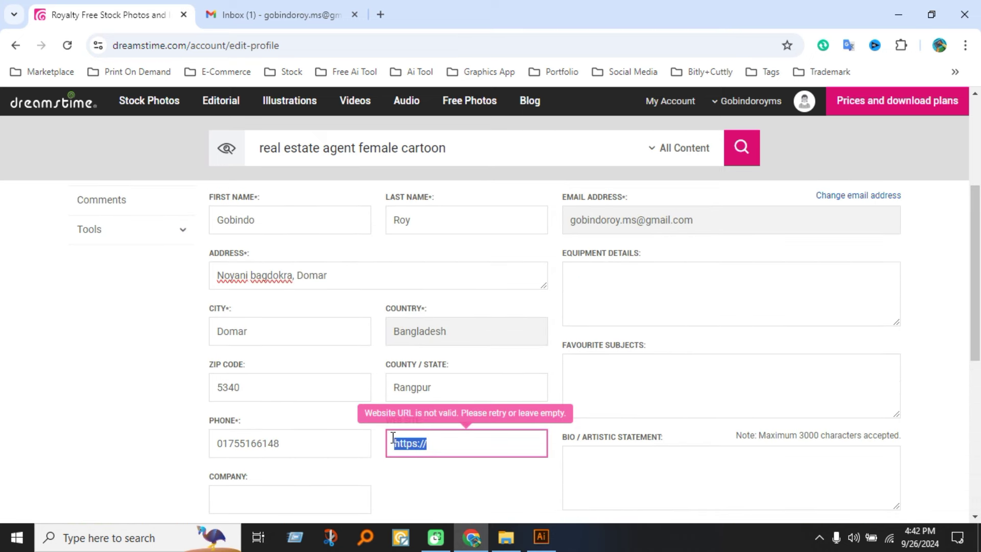
key(BackSpace)
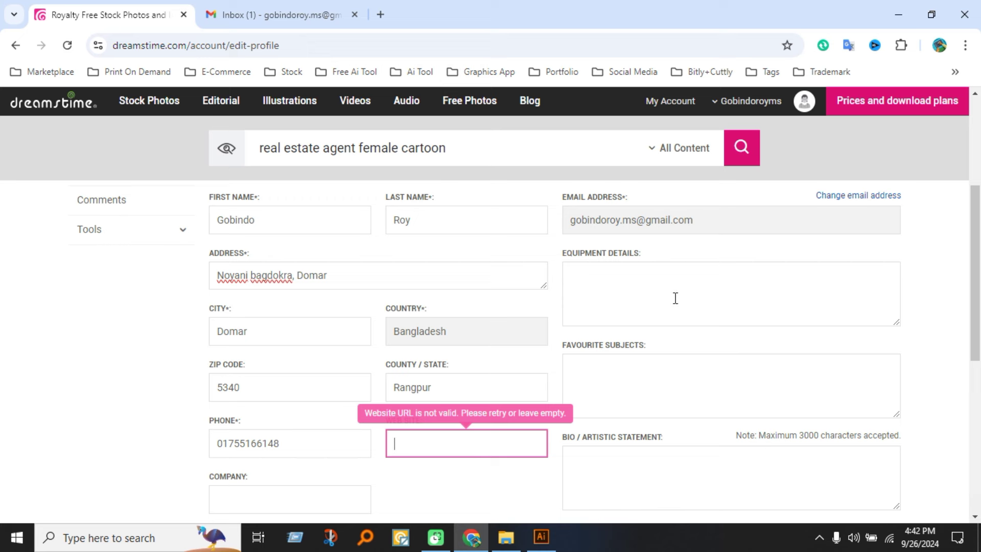
click(648, 276)
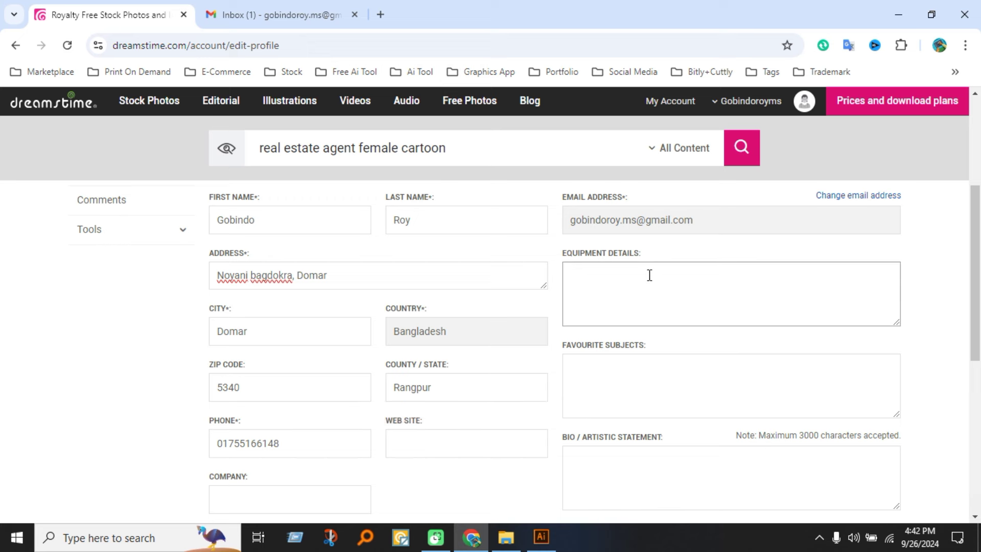
scroll(696, 375, down, 3)
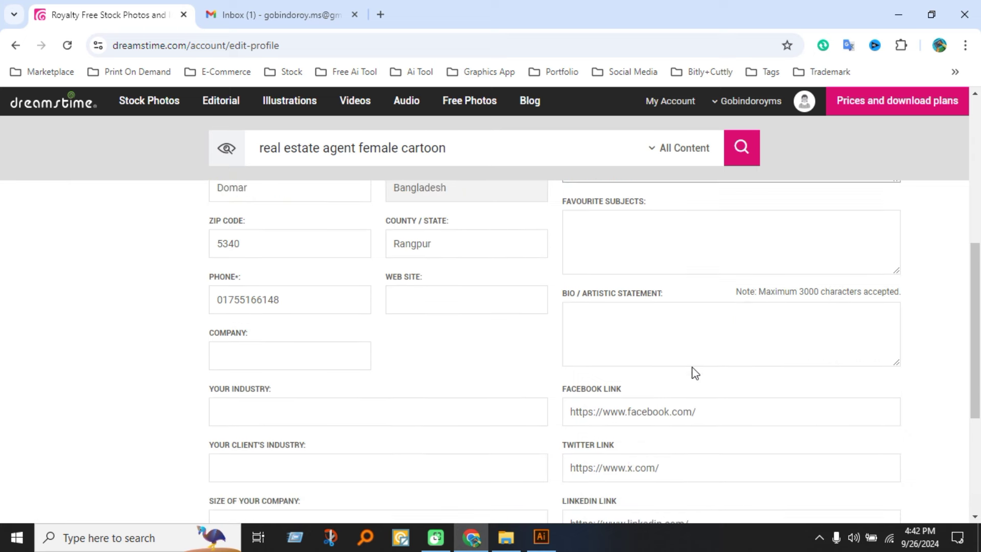
click(634, 328)
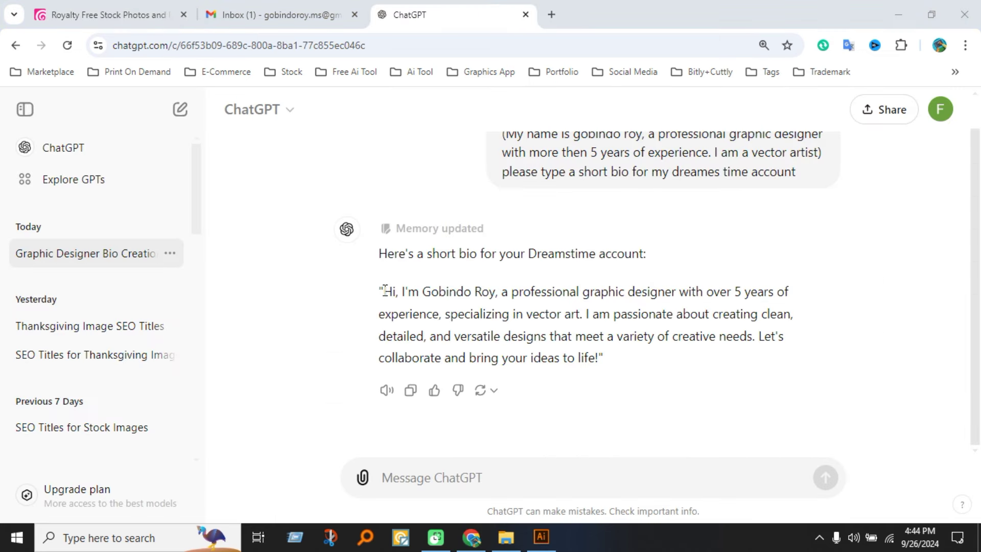
Copy the ChatGPT-written graphic-designer bio and paste it into the Dreamstime Bio field.
drag(383, 290, 633, 373)
key(ctrl+c)
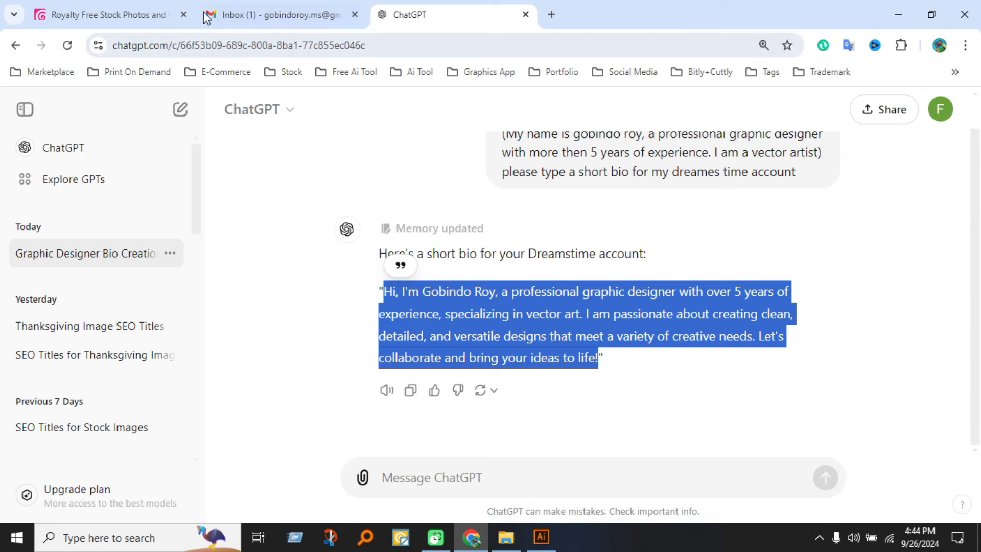
key(ctrl+Tab)
key(ctrl+v)
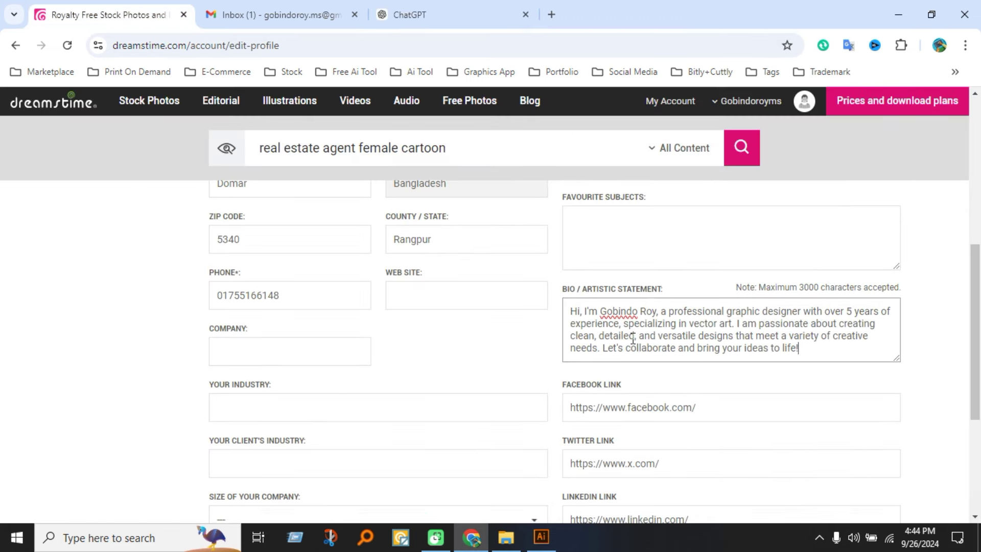
Complete the Facebook profile link with the account's username.
scroll(633, 337, down, 2)
click(724, 339)
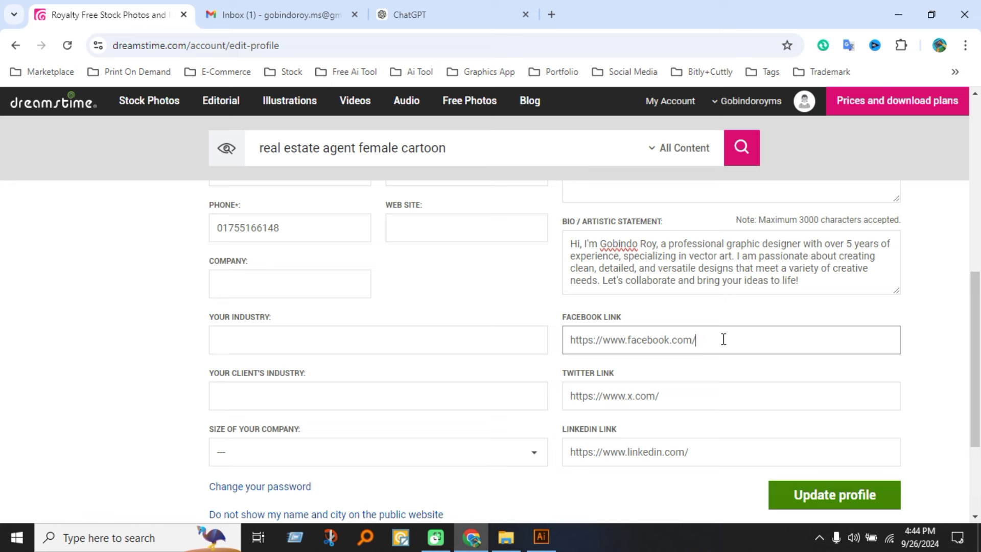
text(g.rpartho)
Clear the Twitter profile link entirely, leaving it empty.
double_click(723, 391)
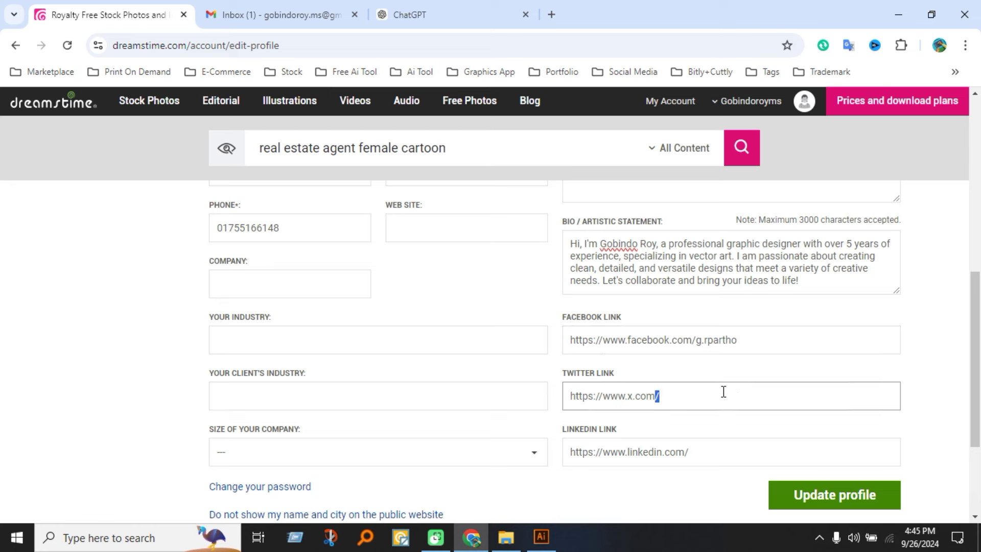
click(717, 405)
text(gobindo95)
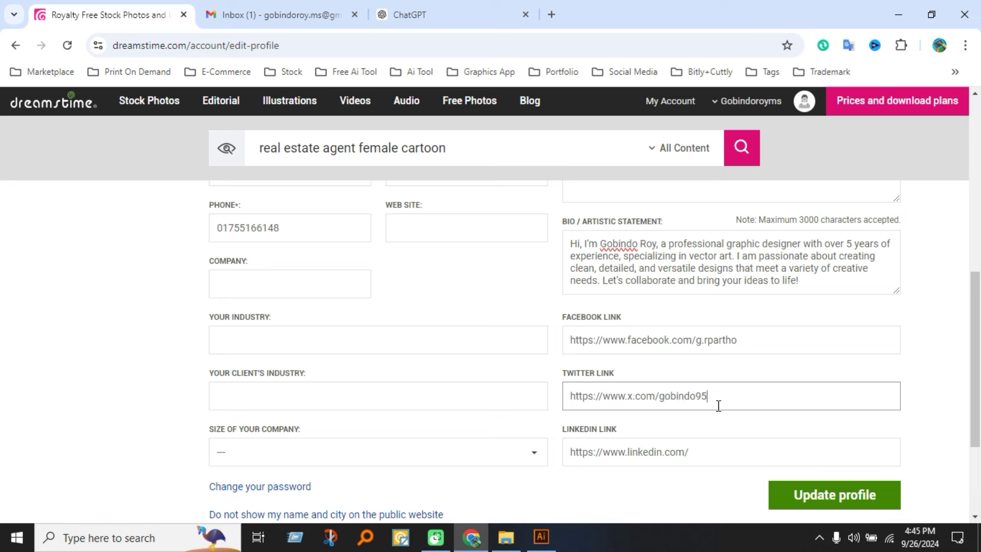
click(723, 451)
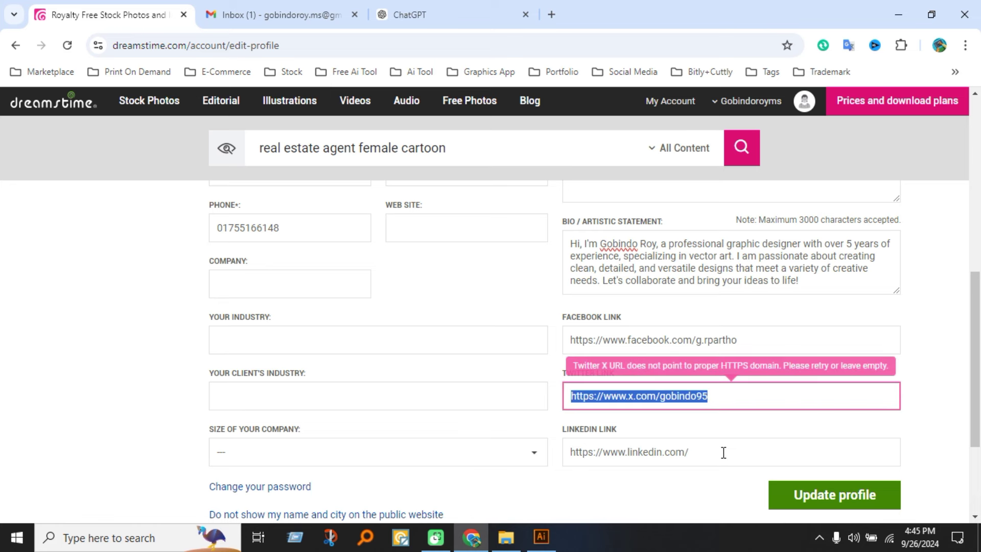
click(783, 396)
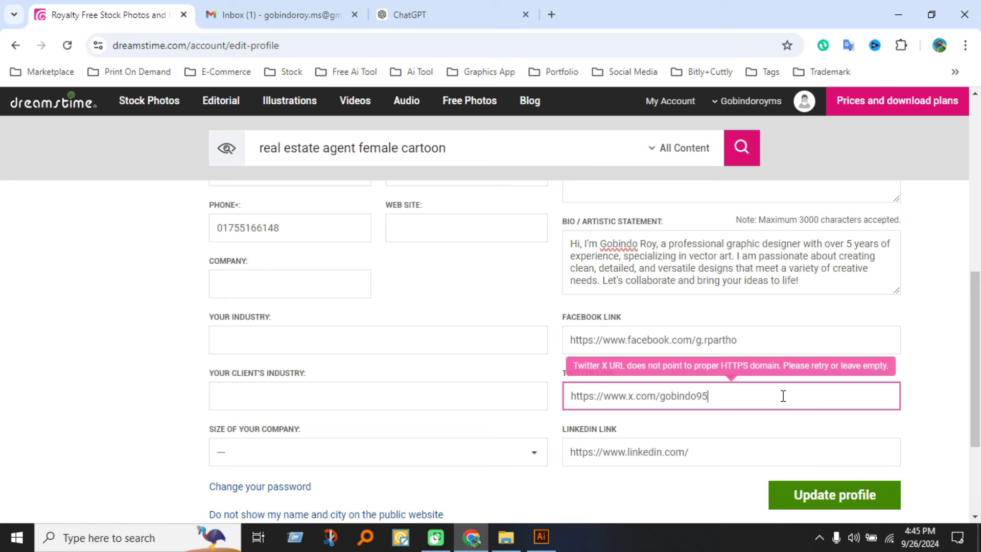
click(718, 459)
click(736, 405)
drag(744, 402, 663, 393)
key(ctrl+c)
key(BackSpace)
key(ctrl+a)
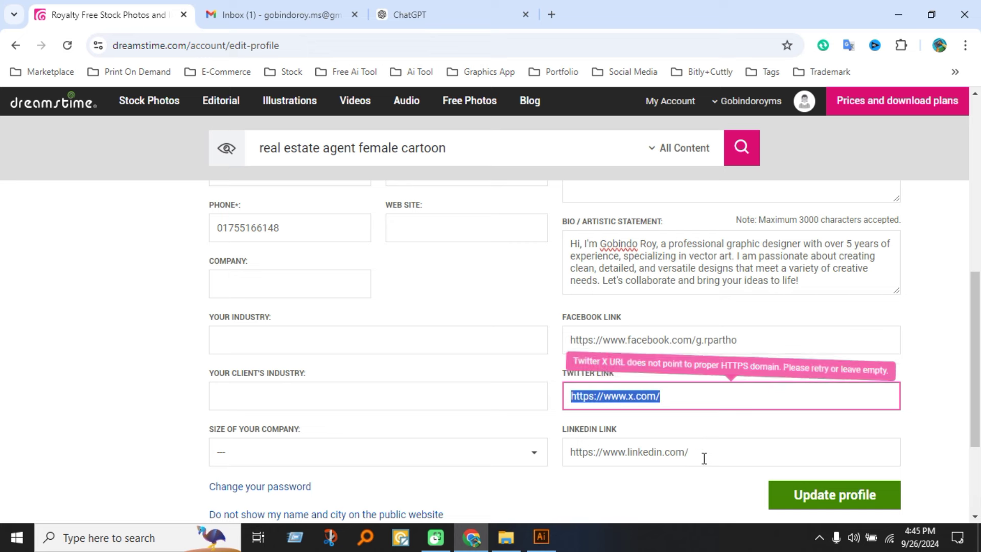
key(BackSpace)
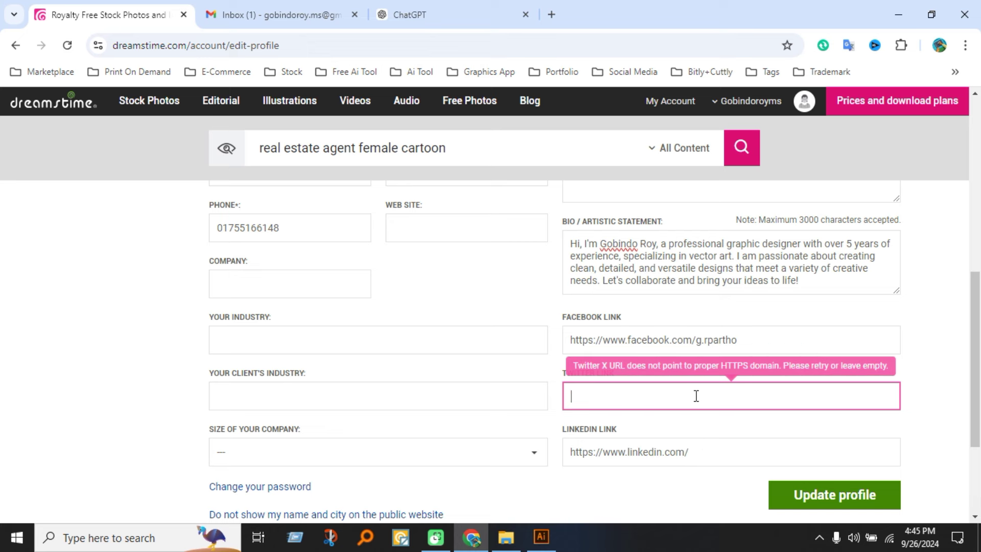
Paste the username into the LinkedIn link and save the updated profile.
click(718, 454)
key(ctrl+v)
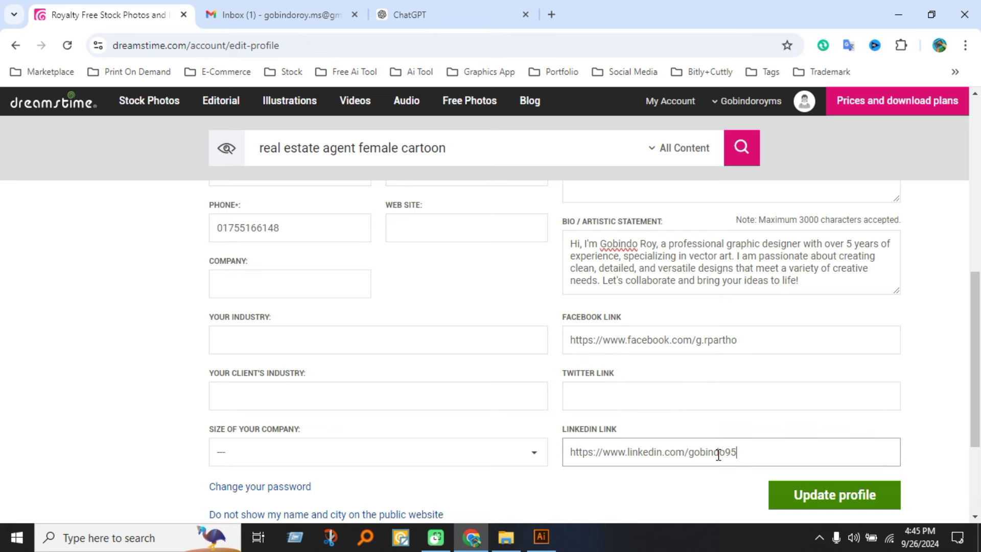
scroll(749, 390, down, 1)
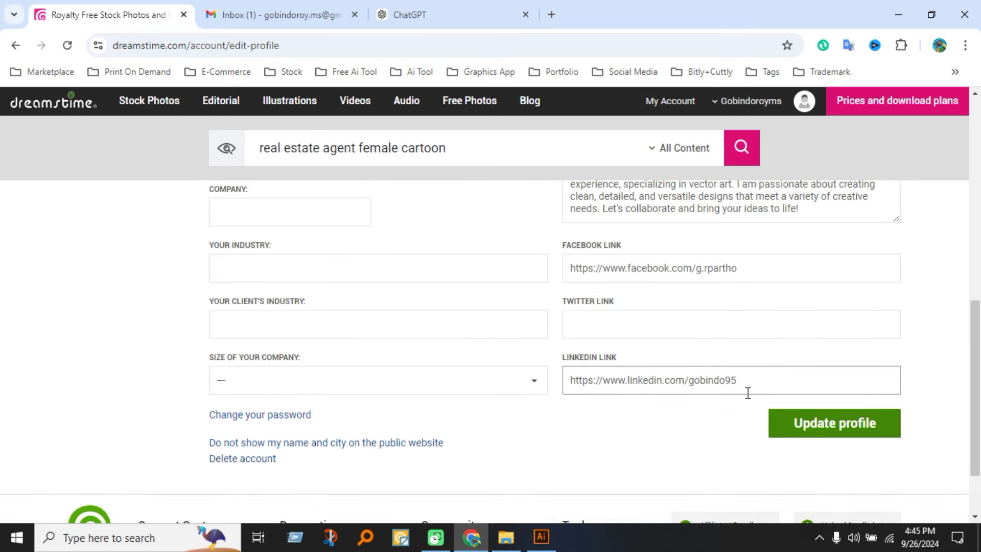
click(843, 423)
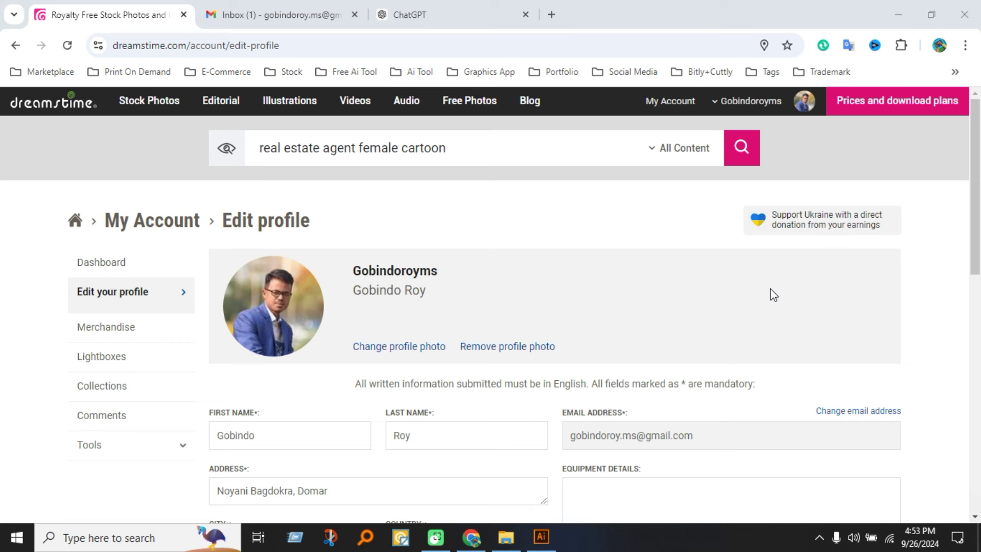
click(805, 105)
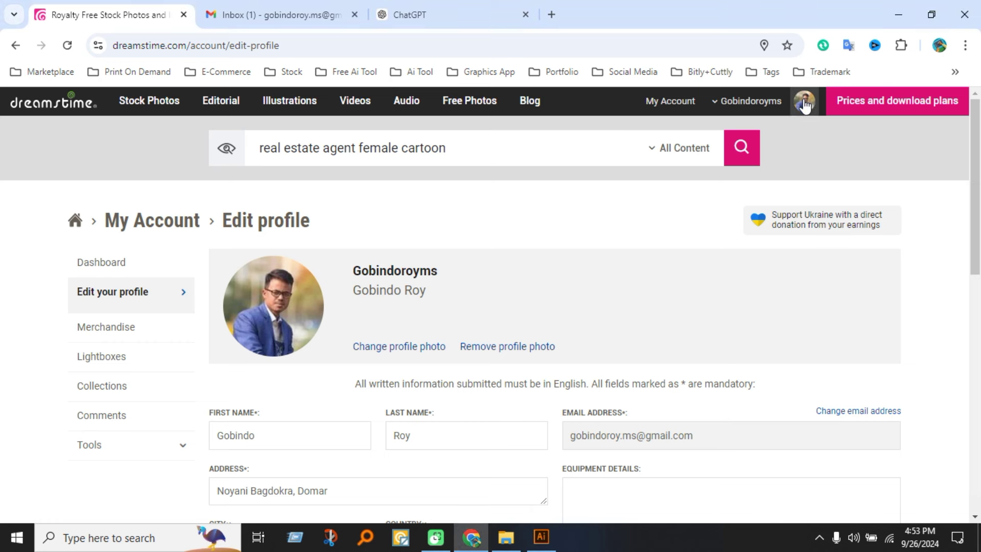
mouse_move(804, 104)
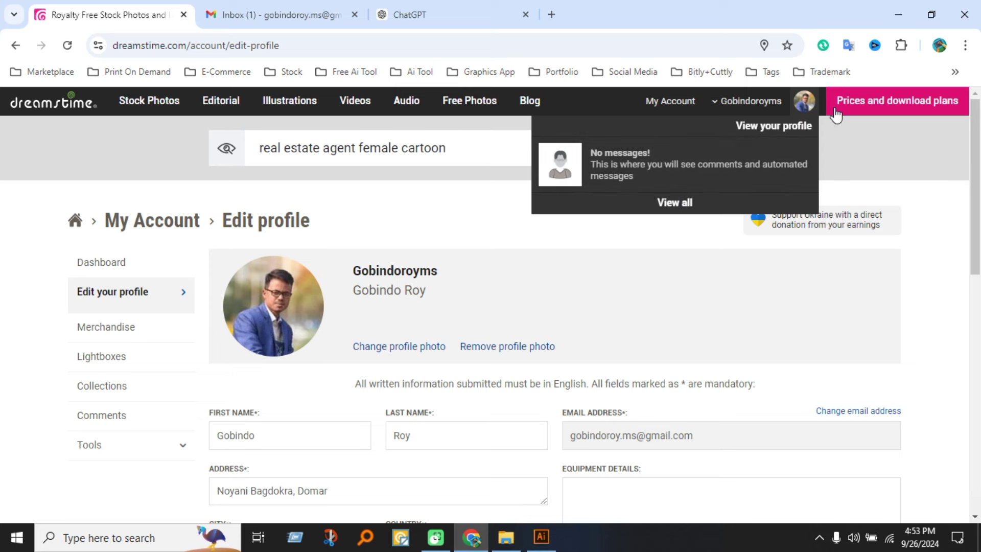
View the public profile page with its new photo, location and bio, then return to My Account.
click(788, 129)
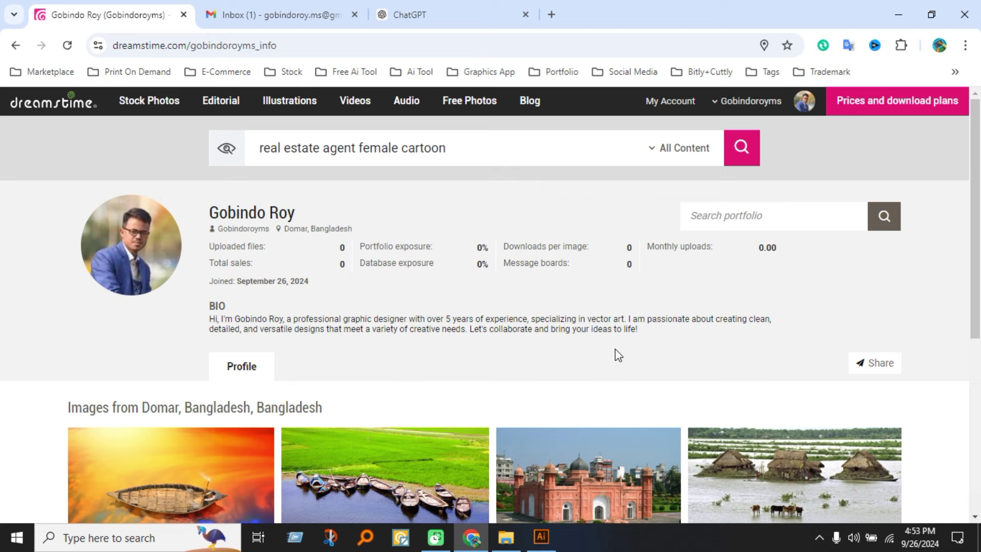
scroll(591, 377, down, 6)
scroll(522, 470, up, 8)
scroll(389, 457, down, 3)
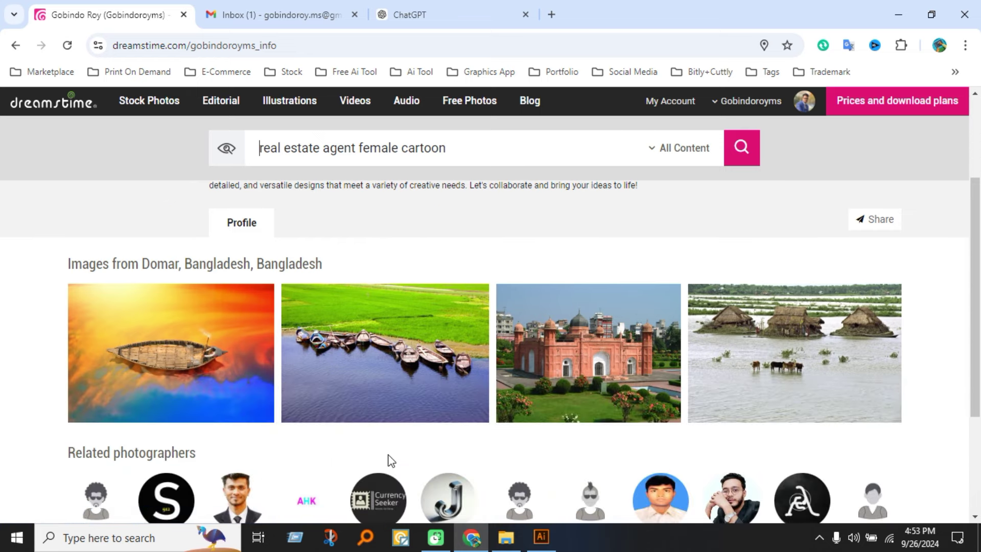
scroll(483, 455, down, 4)
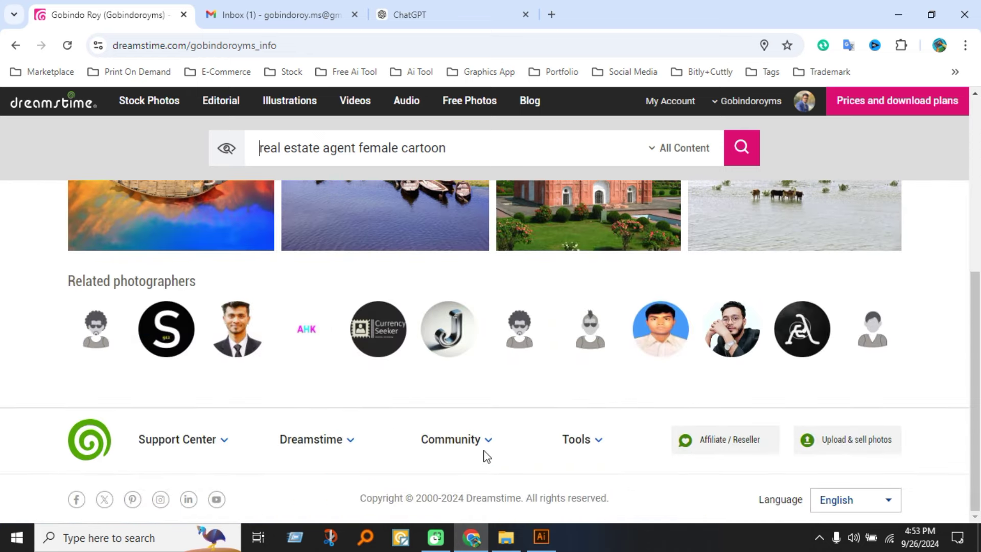
scroll(483, 455, up, 7)
scroll(485, 456, down, 1)
scroll(745, 386, up, 1)
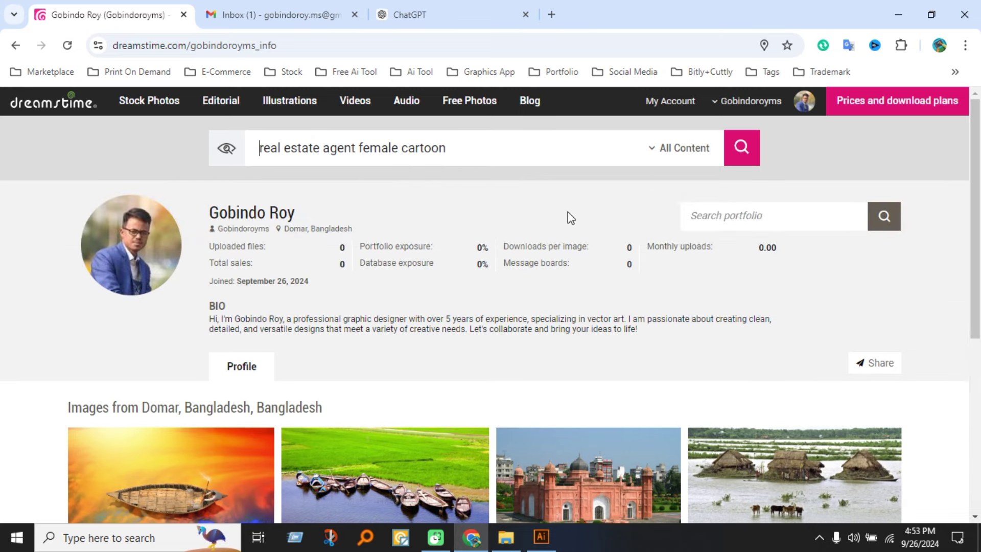
click(669, 104)
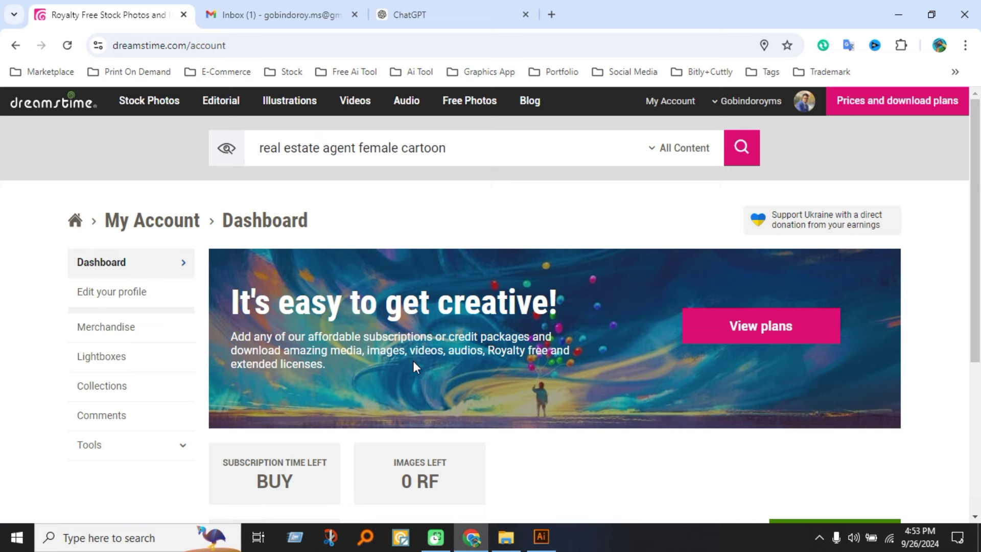
Request a payment from the dashboard and see it refused for $0.00 earnings.
scroll(173, 394, down, 1)
scroll(581, 319, down, 1)
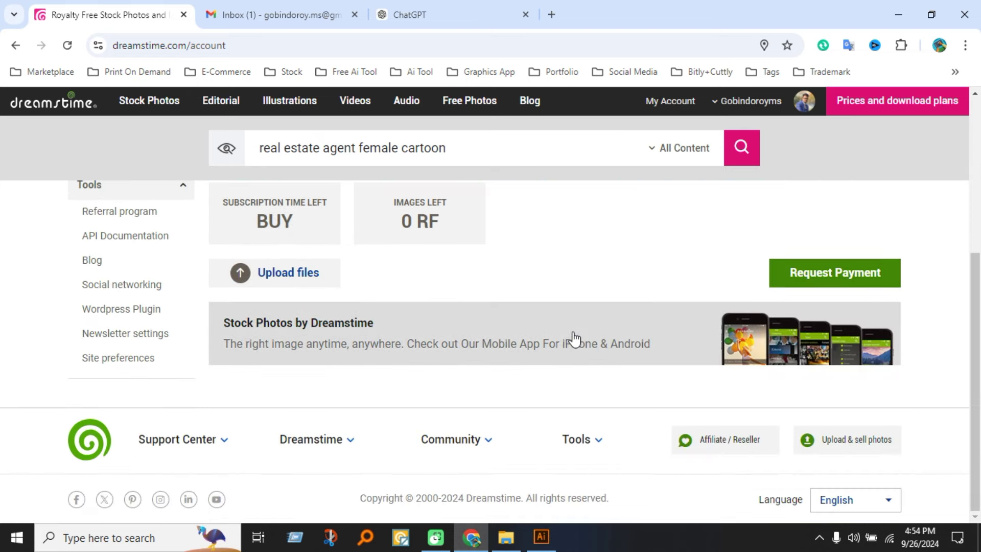
scroll(574, 339, up, 5)
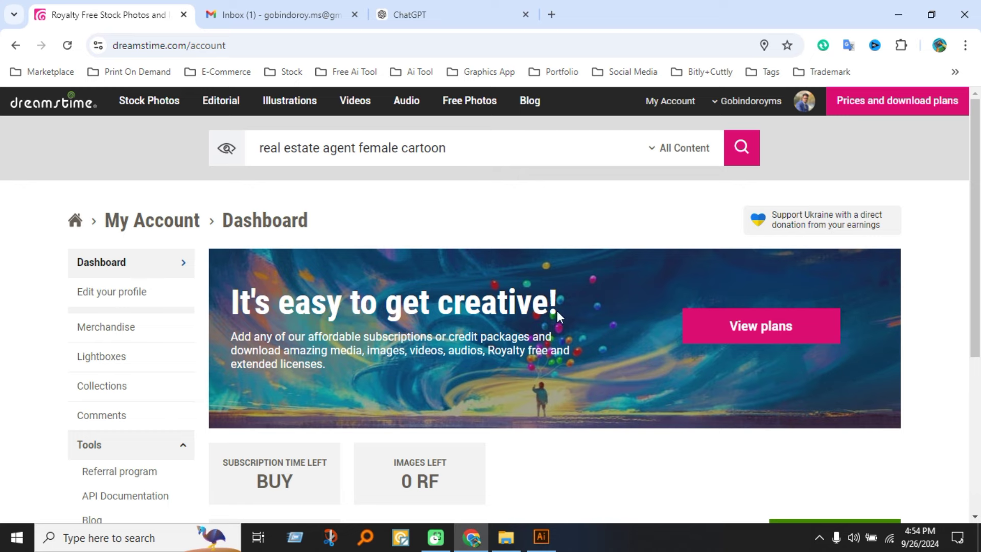
scroll(557, 317, down, 10)
click(732, 287)
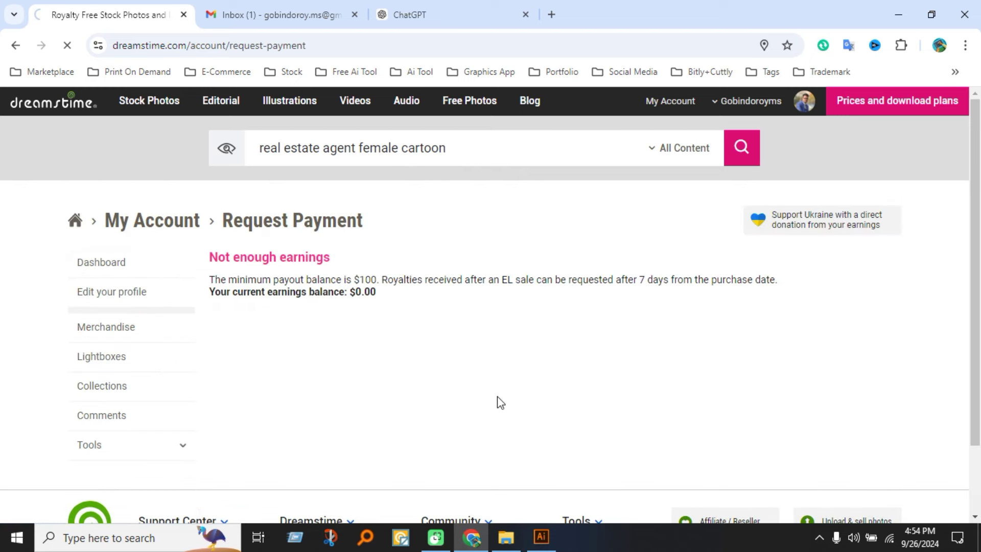
scroll(498, 425, down, 3)
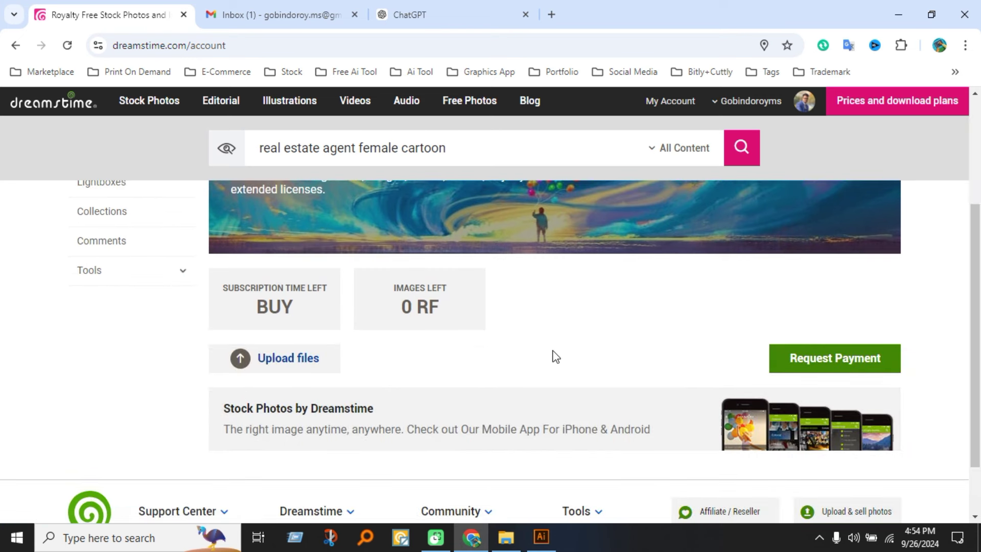
scroll(555, 357, down, 2)
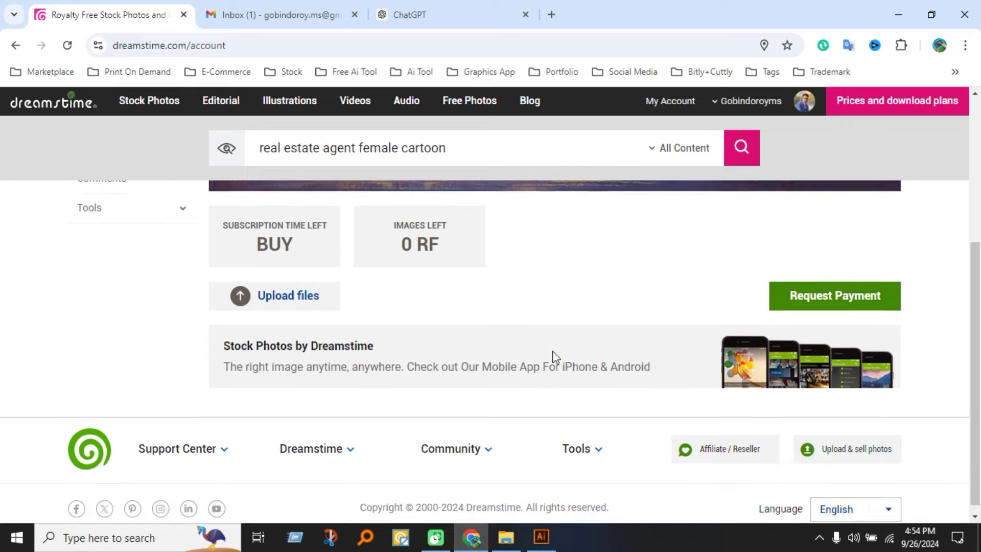
scroll(375, 423, up, 4)
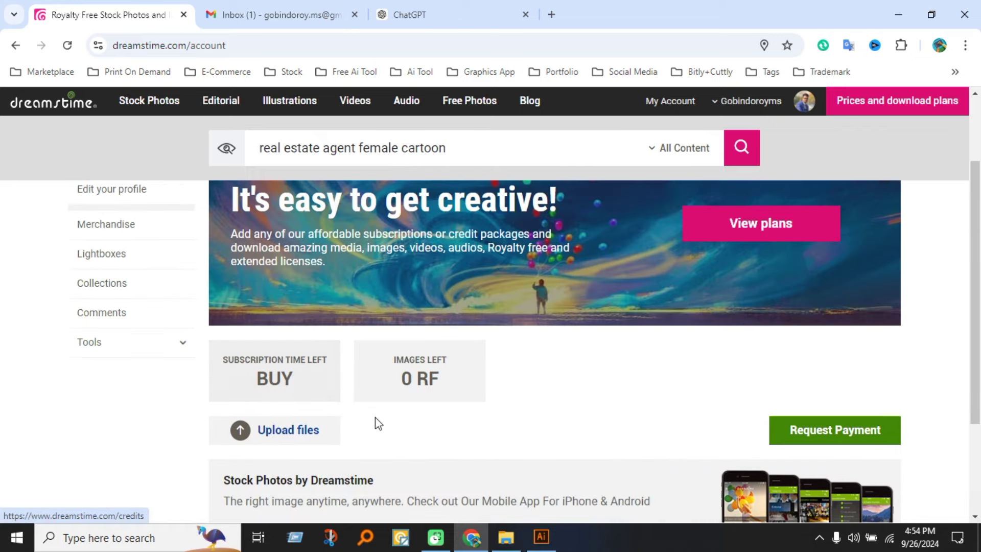
scroll(523, 415, down, 1)
scroll(526, 418, up, 2)
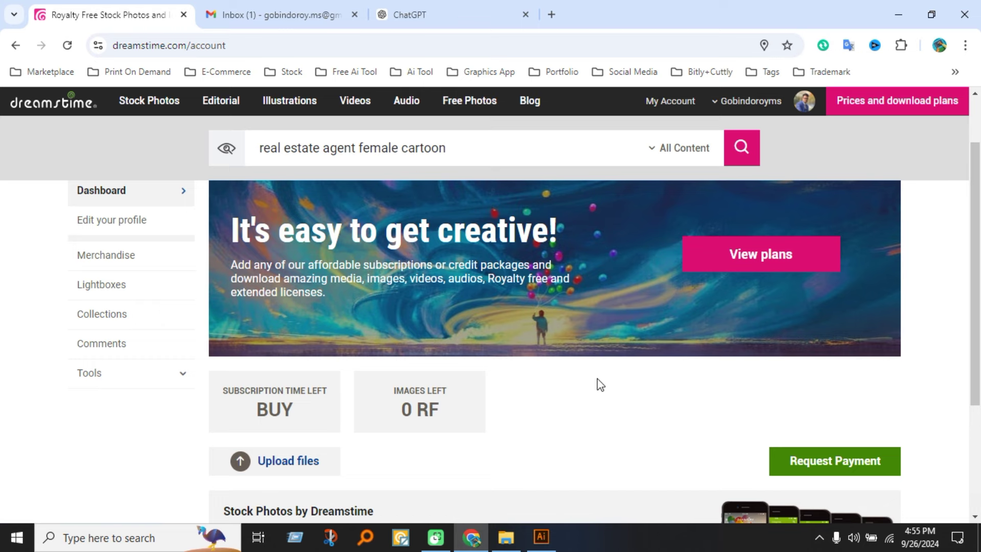
Open the 10.eps clock vector from the Clock folder, then switch back to Chrome.
click(505, 536)
click(284, 213)
click(285, 214)
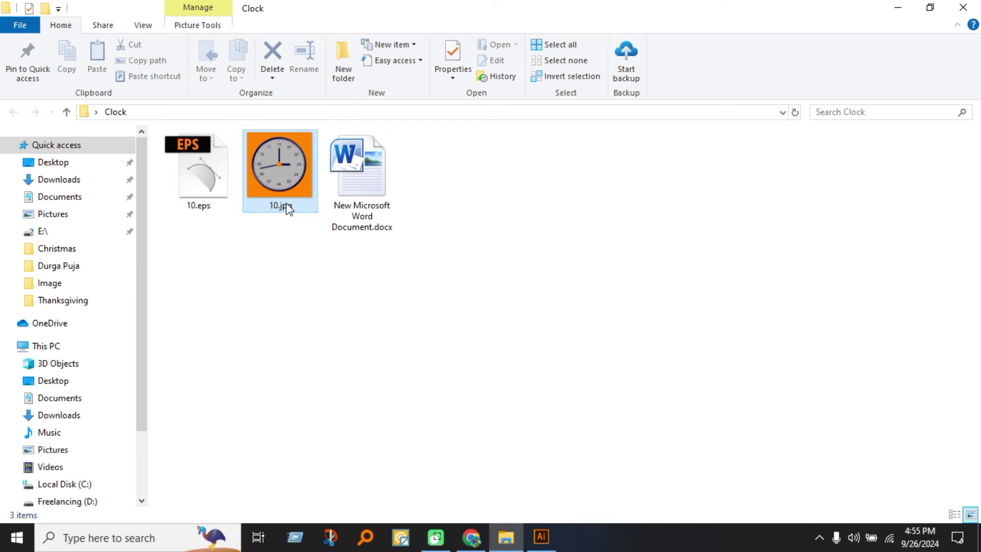
click(306, 304)
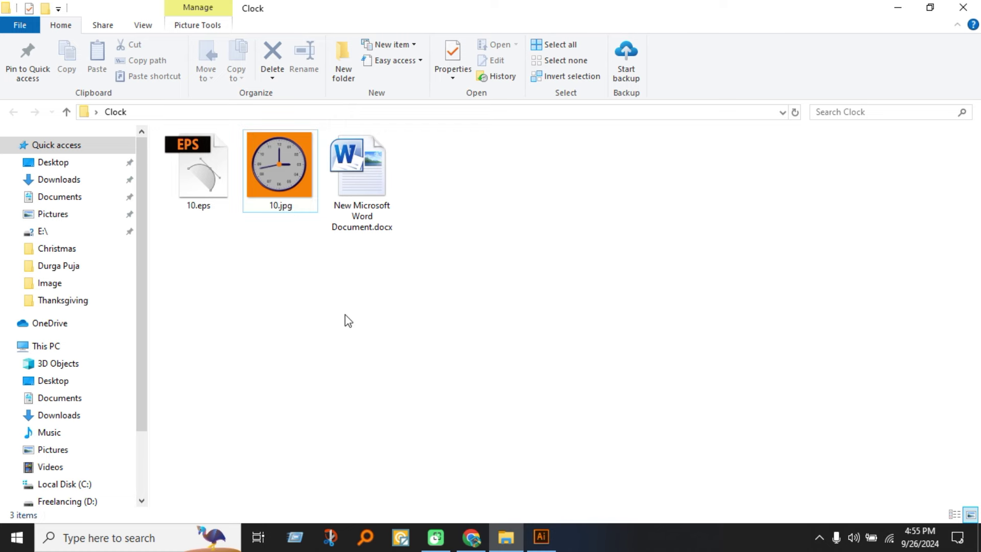
double_click(200, 198)
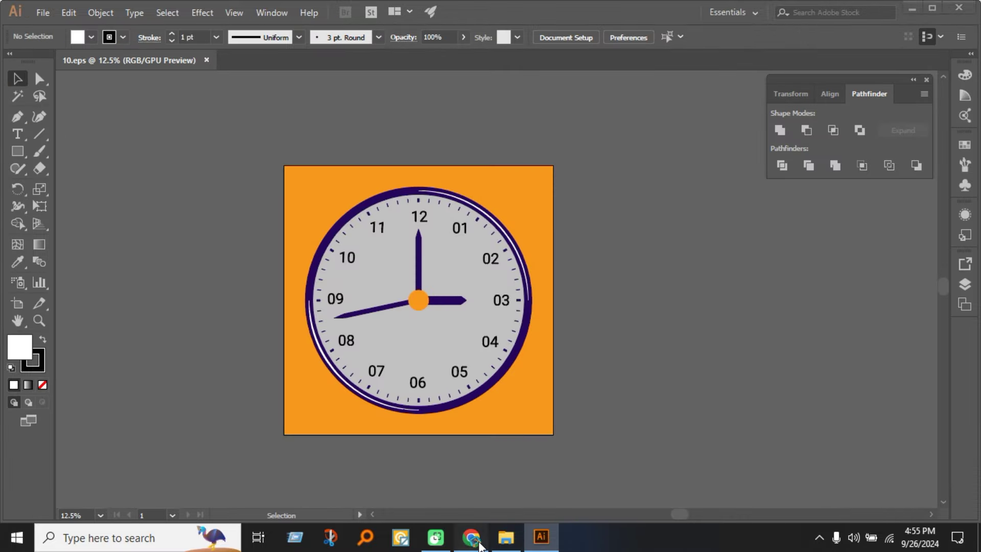
click(470, 537)
scroll(341, 433, down, 3)
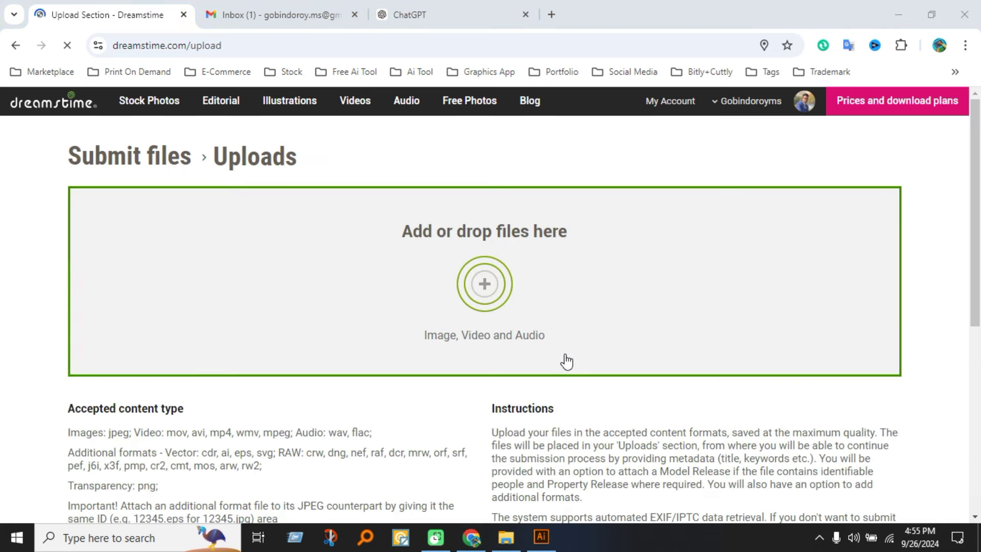
Scroll through the Uploads page to review the accepted jpeg and eps file requirements.
scroll(543, 373, down, 3)
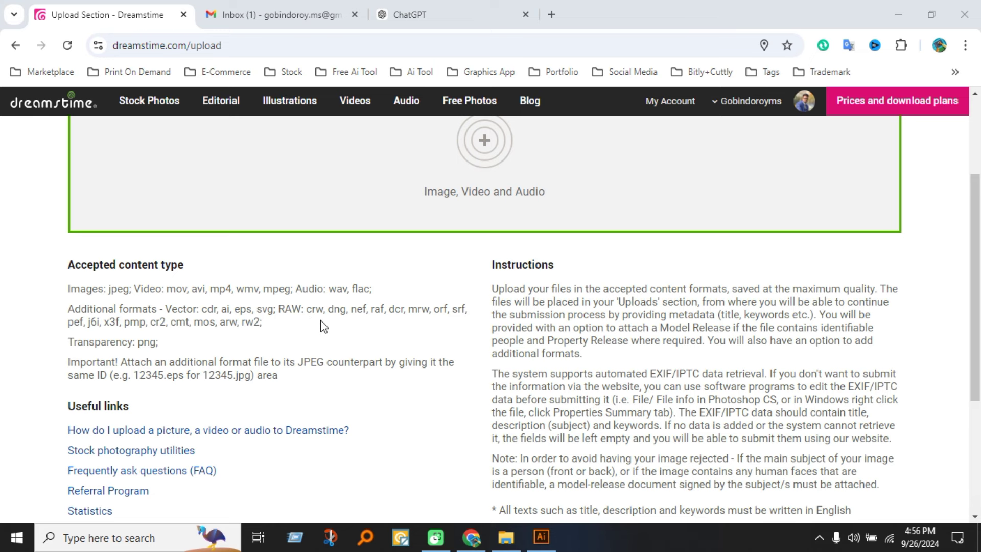
scroll(322, 325, down, 1)
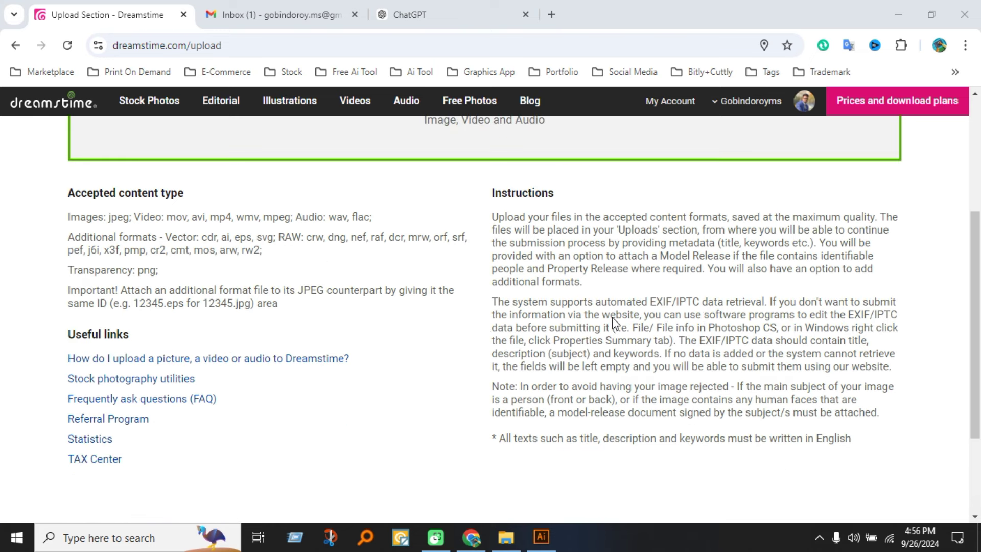
scroll(612, 316, down, 2)
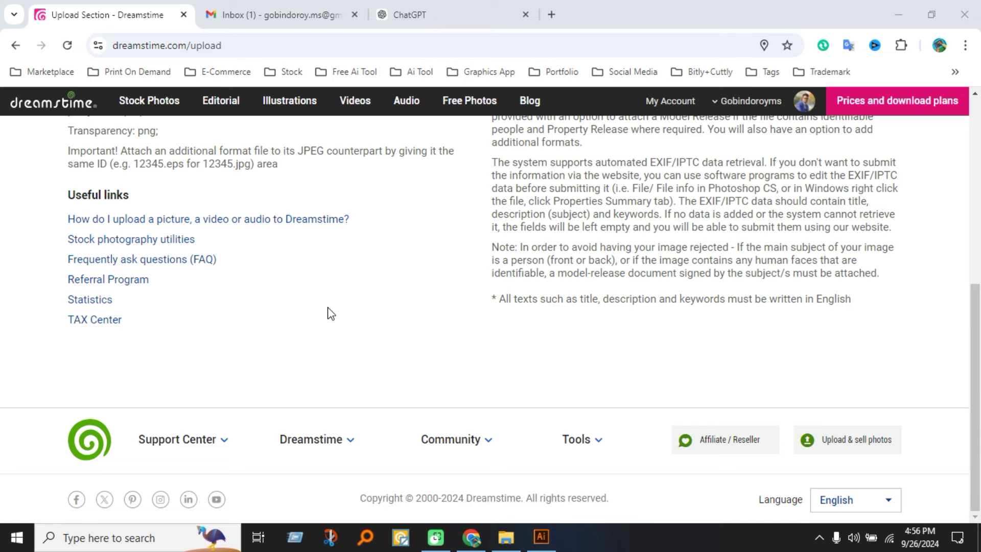
scroll(414, 342, up, 5)
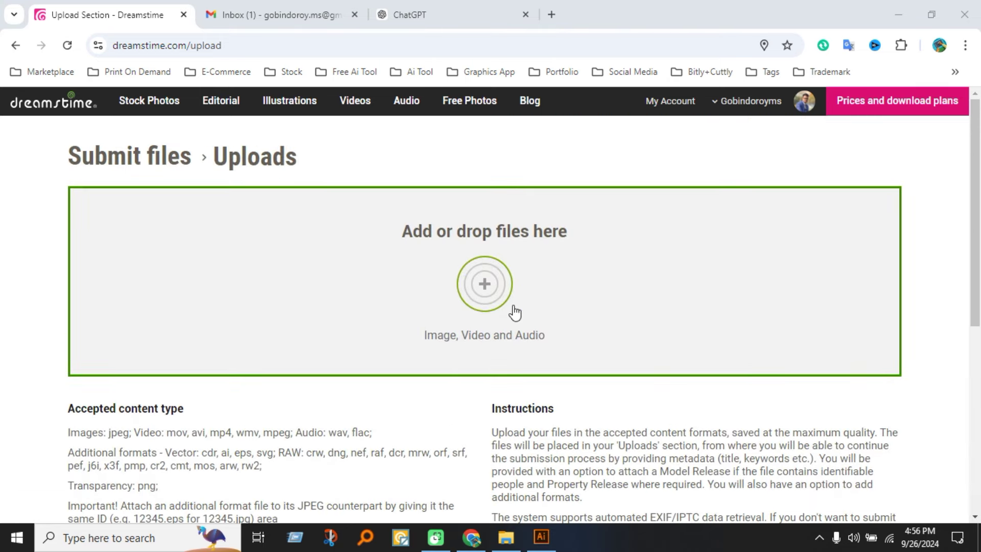
Inspect the clock artwork in 10.eps and confirm the artboard is 3000 × 3000 px.
click(541, 537)
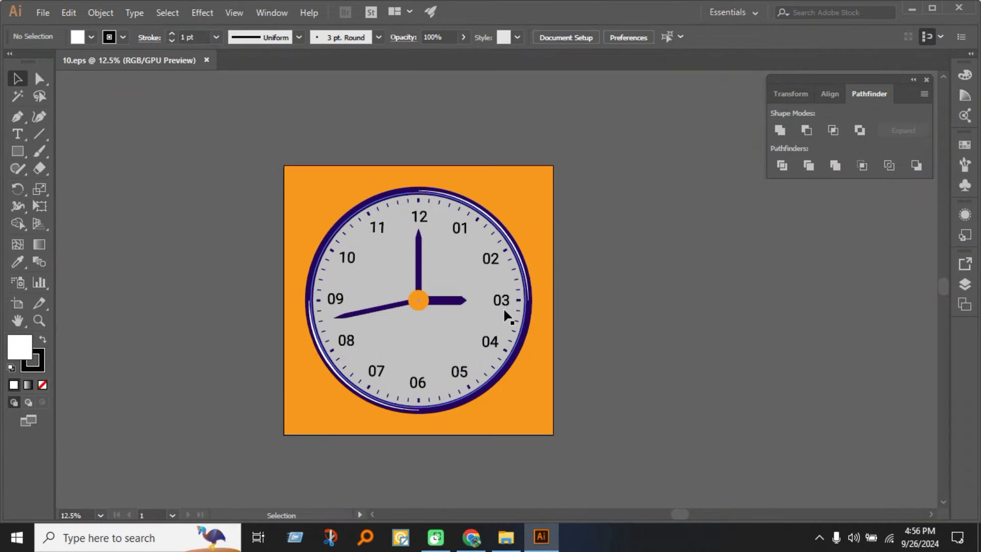
click(536, 187)
click(629, 312)
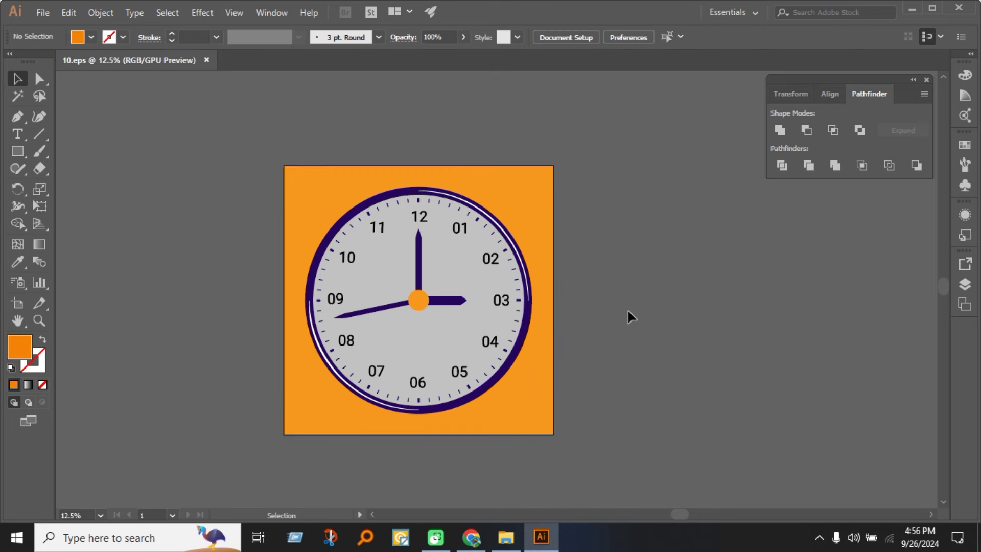
click(436, 292)
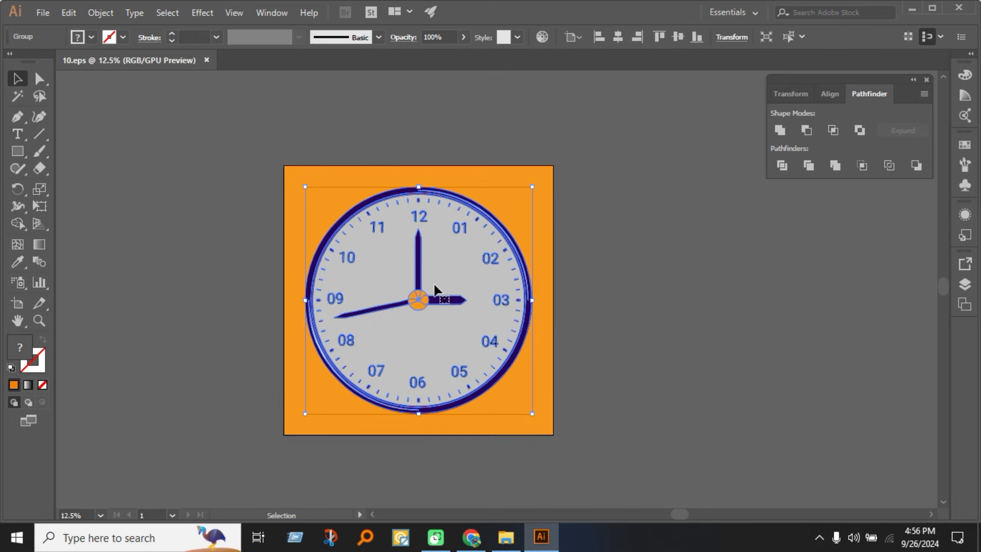
click(603, 297)
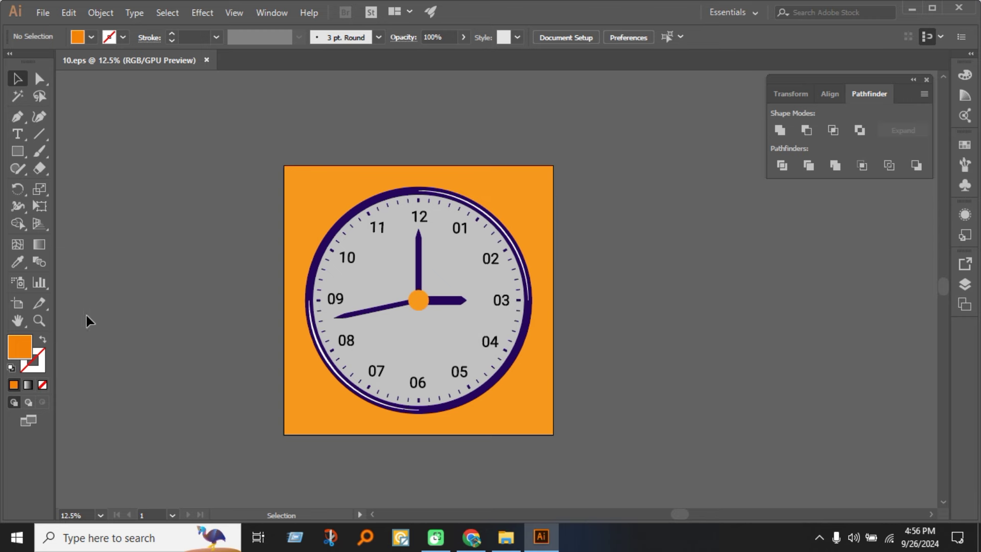
click(411, 288)
click(648, 324)
click(17, 303)
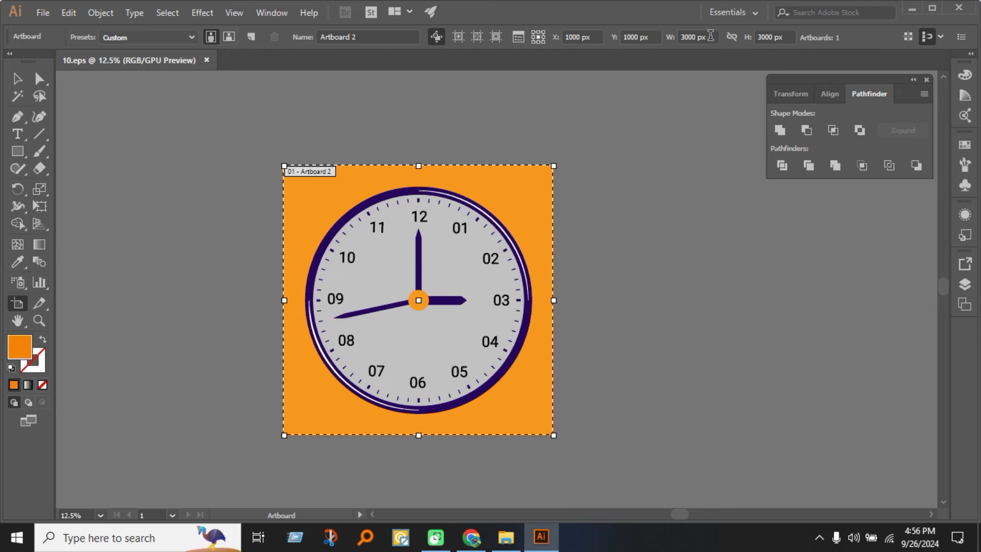
click(18, 78)
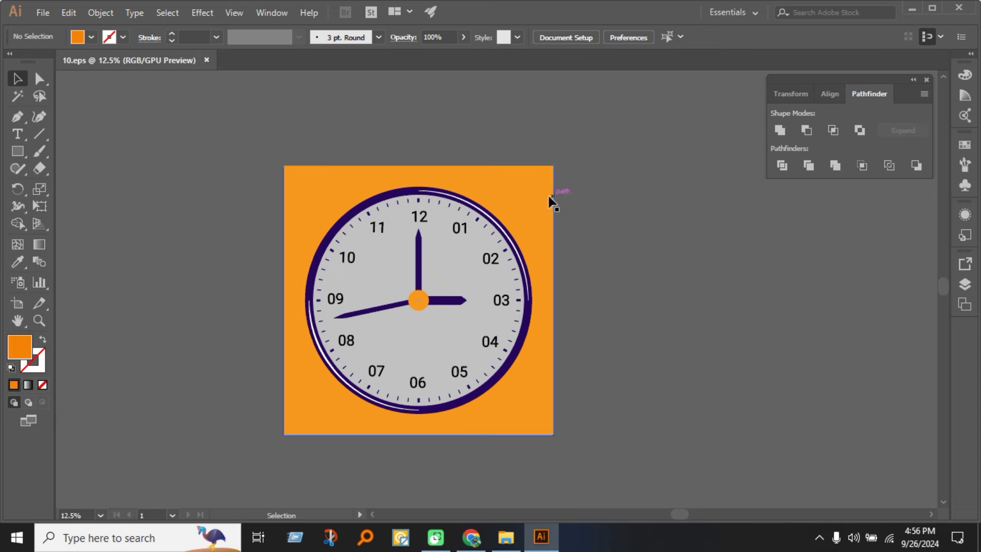
Check the 10.jpg and 10.eps files in the Clock folder, then return to Illustrator.
click(506, 536)
double_click(280, 199)
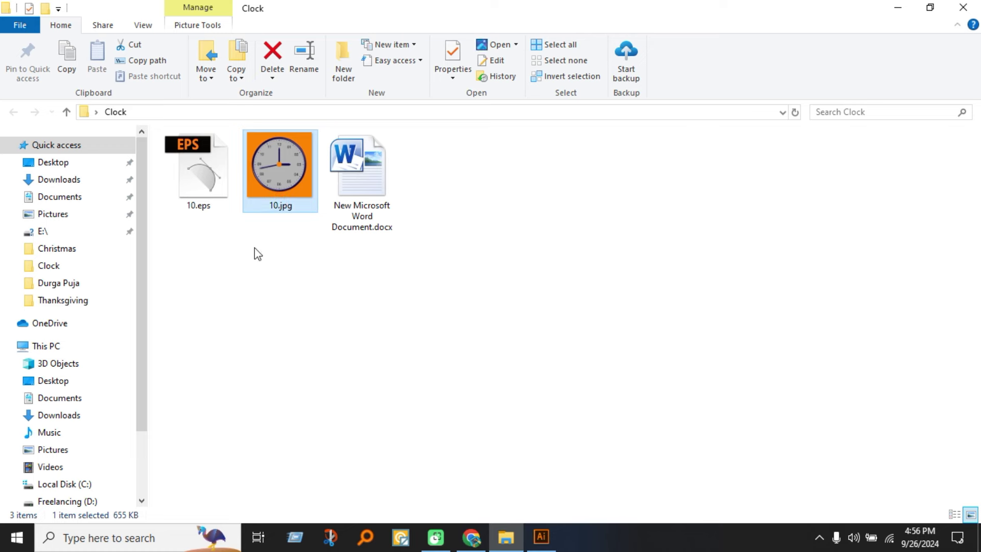
click(210, 211)
click(372, 327)
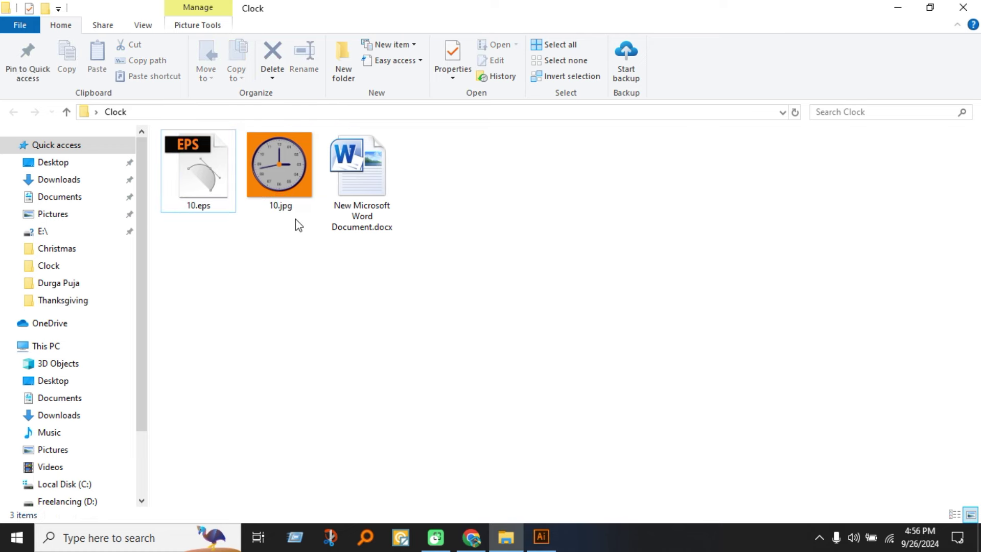
click(541, 536)
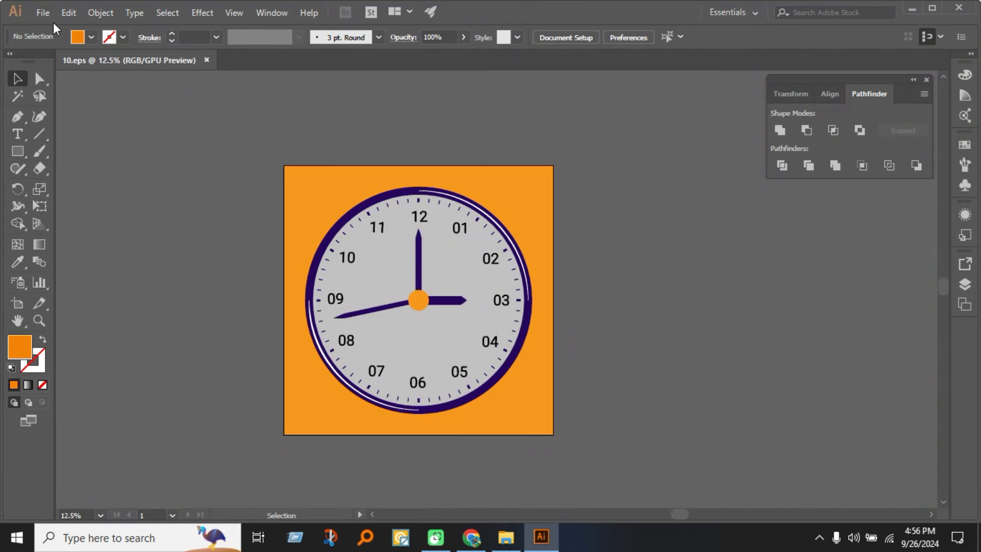
Start Save As for the clock artwork, keeping Illustrator EPS (*.EPS) as the format.
click(39, 11)
click(85, 145)
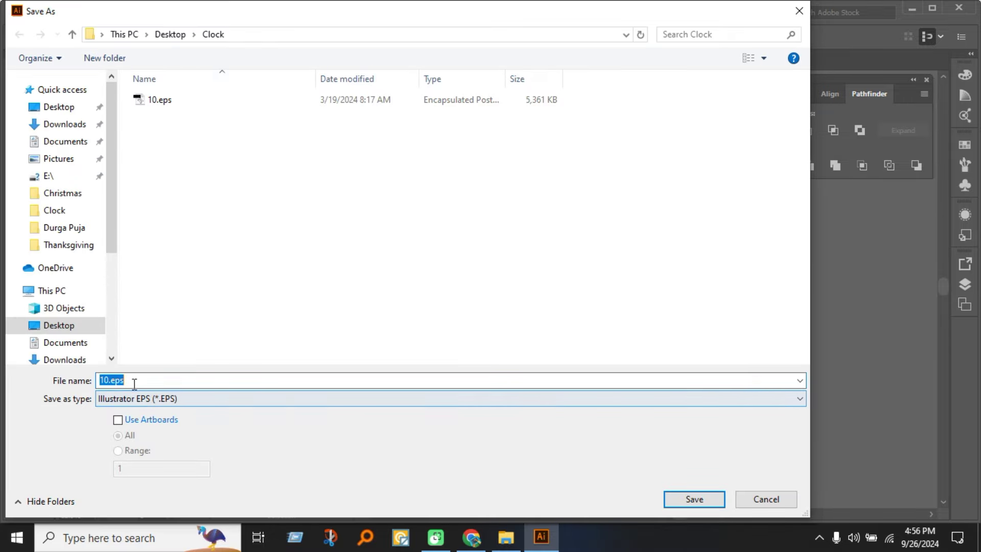
click(145, 382)
click(190, 398)
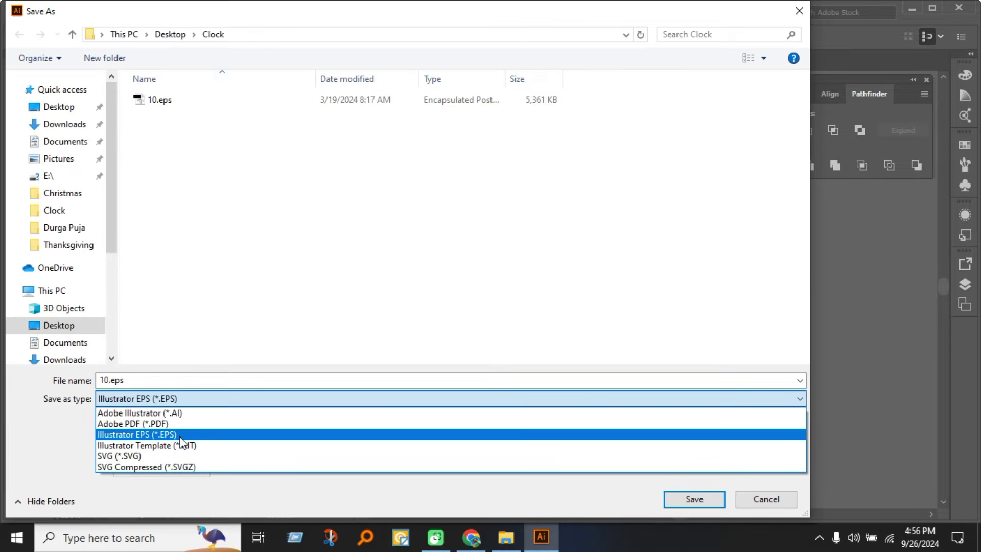
click(183, 434)
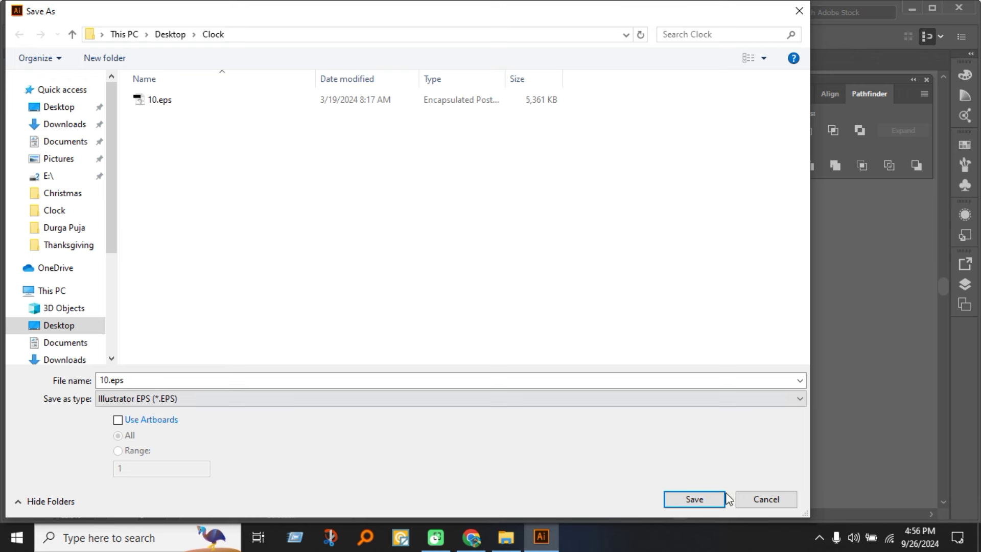
Rename the file to Clock.eps in Desktop\Clock and save it with the default EPS options.
double_click(117, 381)
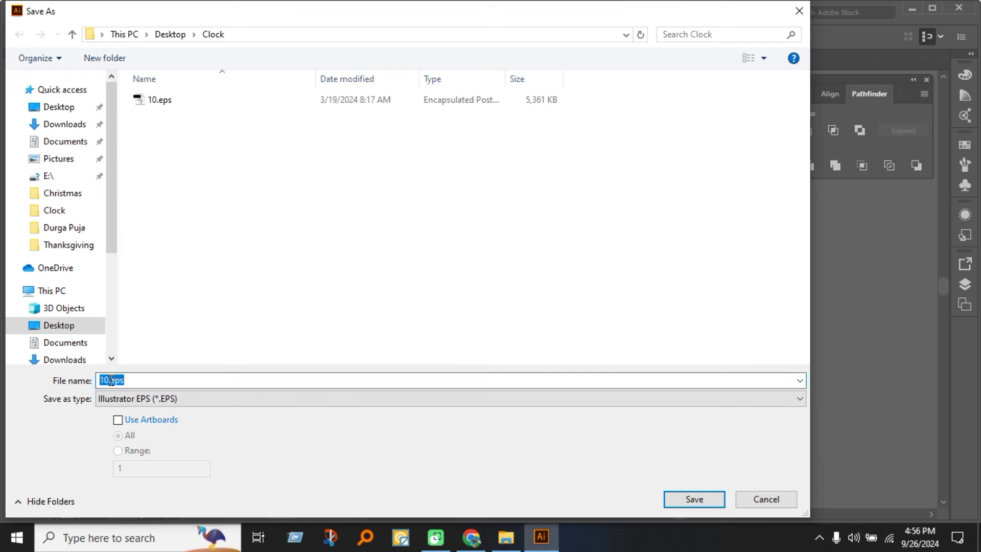
click(110, 380)
double_click(110, 380)
click(109, 380)
text(Clock)
right_click(280, 360)
click(627, 278)
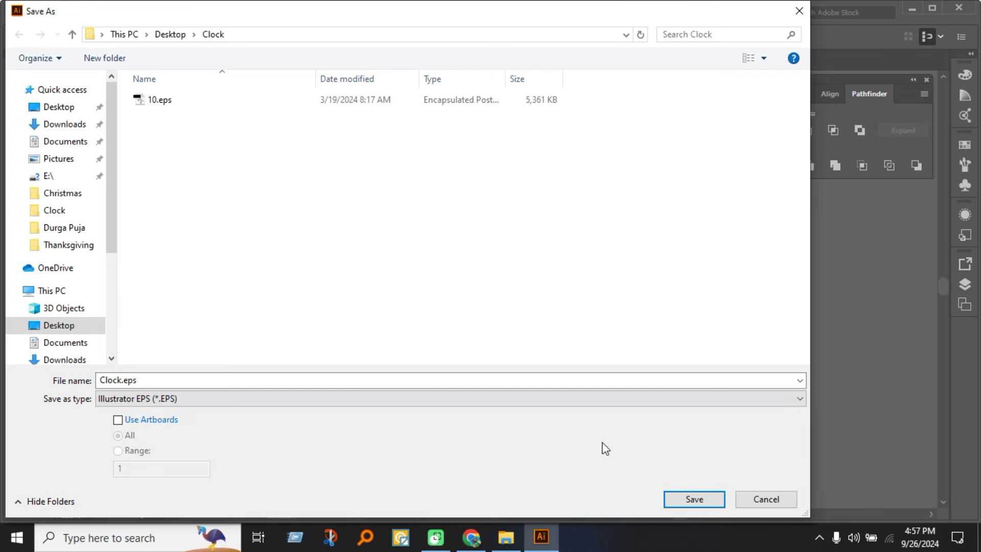
click(708, 494)
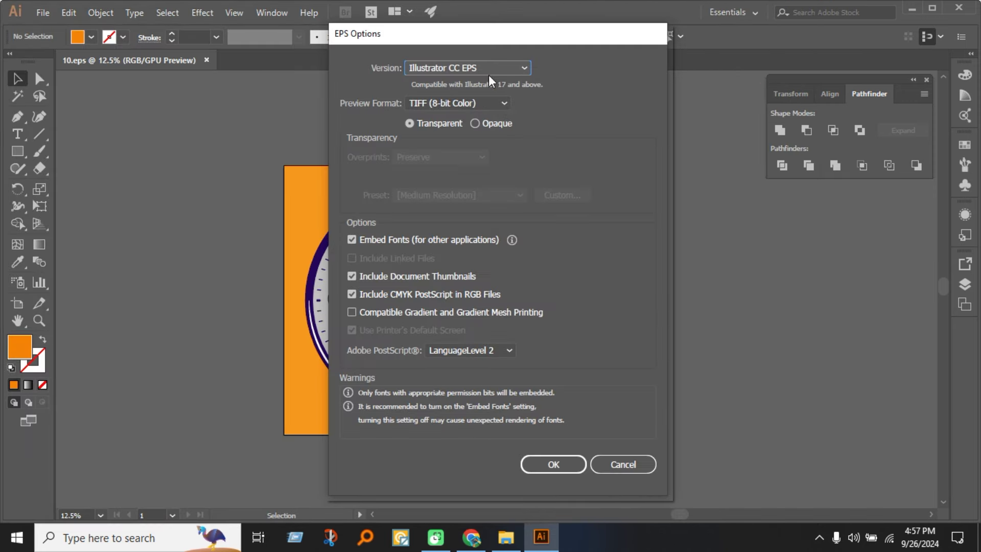
click(552, 464)
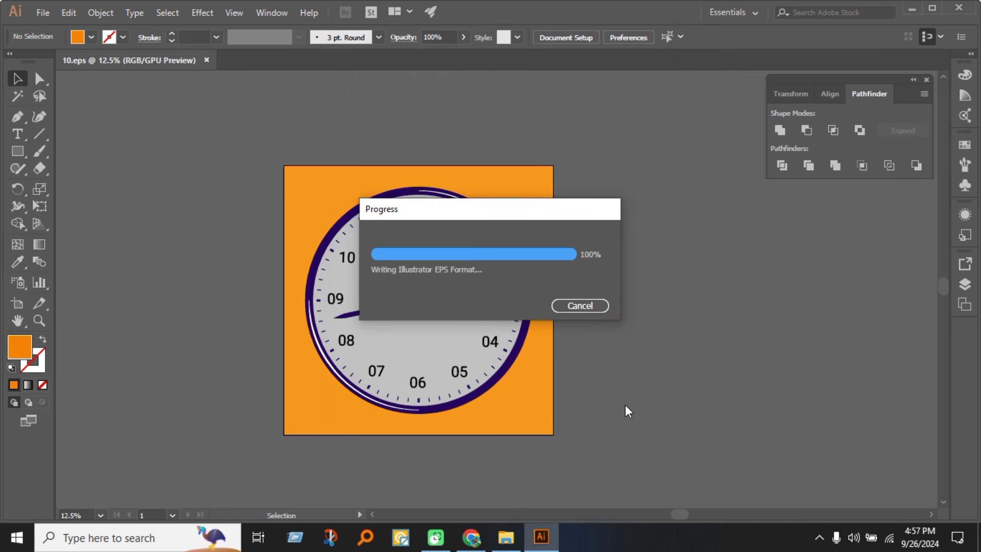
In Save for Web (Legacy), set the JPEG quality preset to Maximum.
click(43, 13)
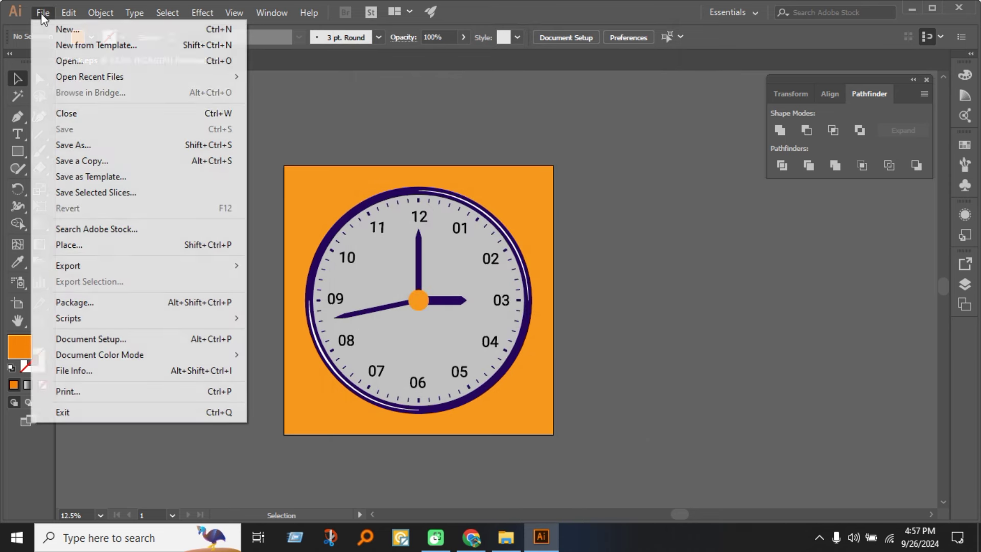
mouse_move(77, 263)
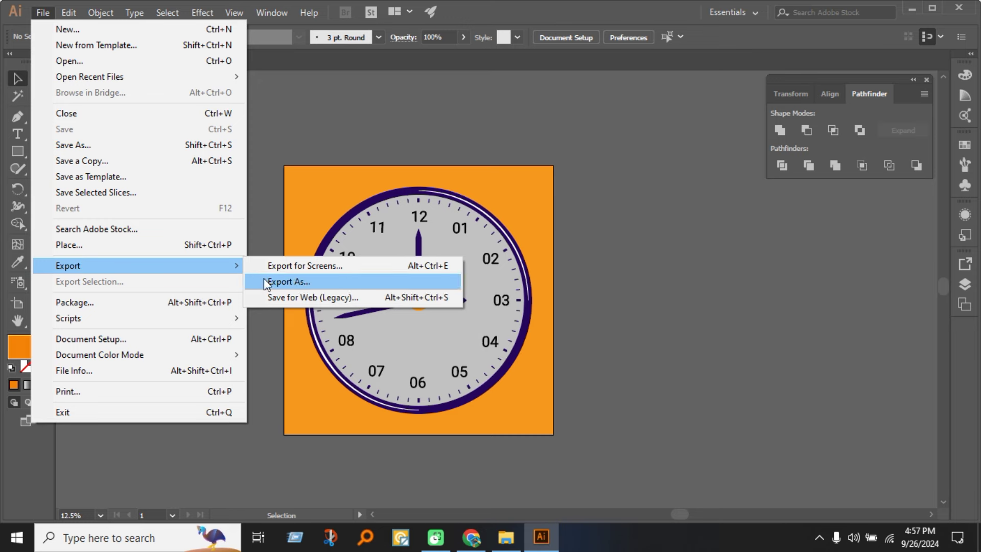
click(288, 293)
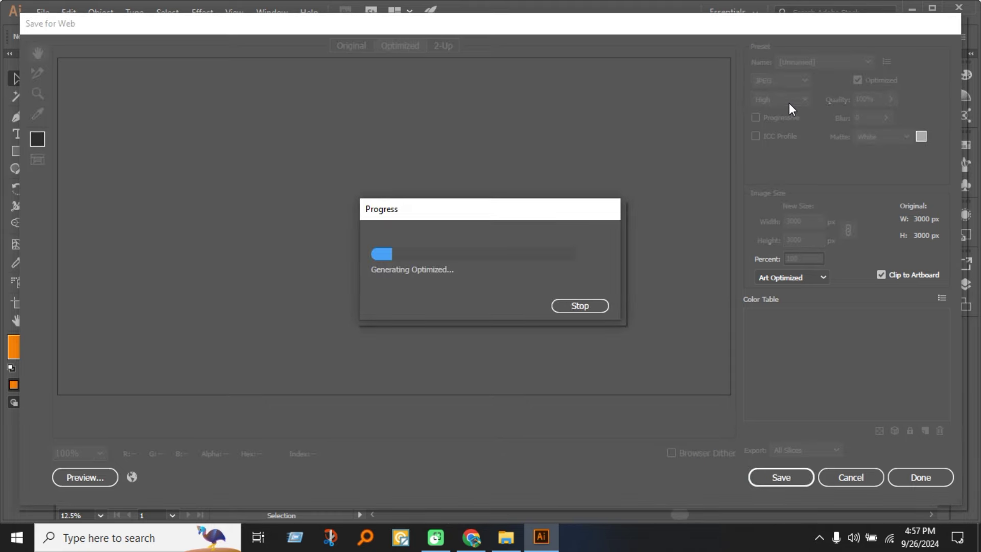
click(789, 102)
click(785, 178)
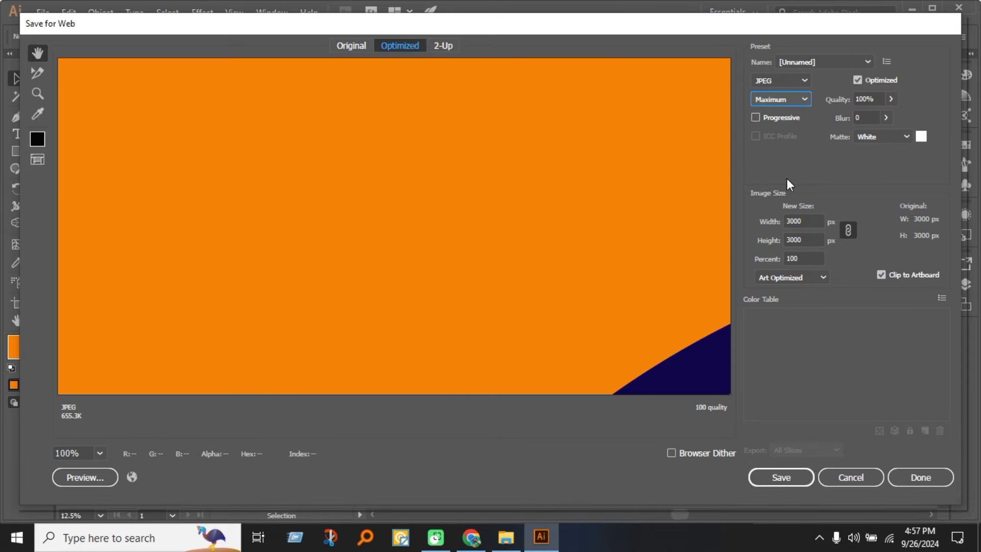
Save the optimized JPEG as Clock.jpg in the Desktop\Clock folder.
click(784, 475)
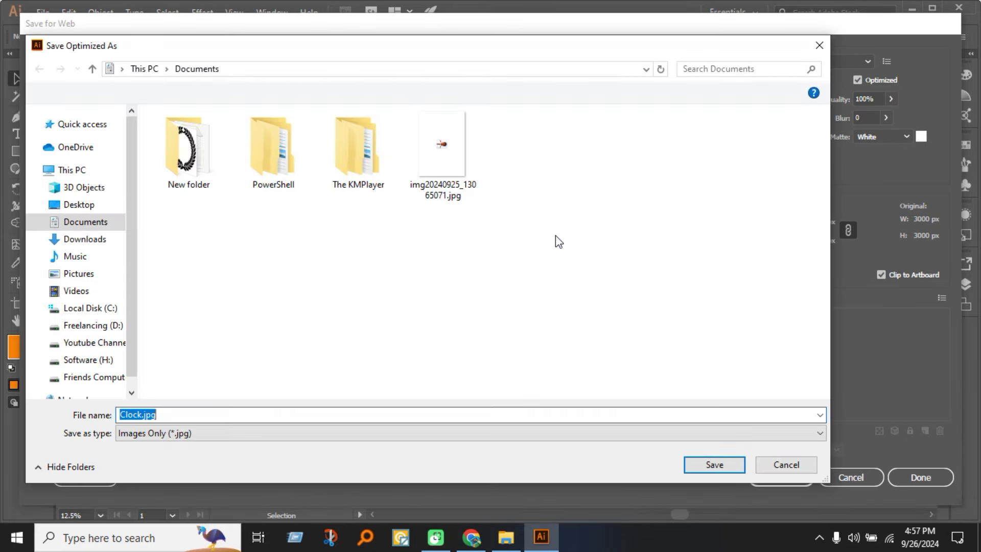
click(66, 360)
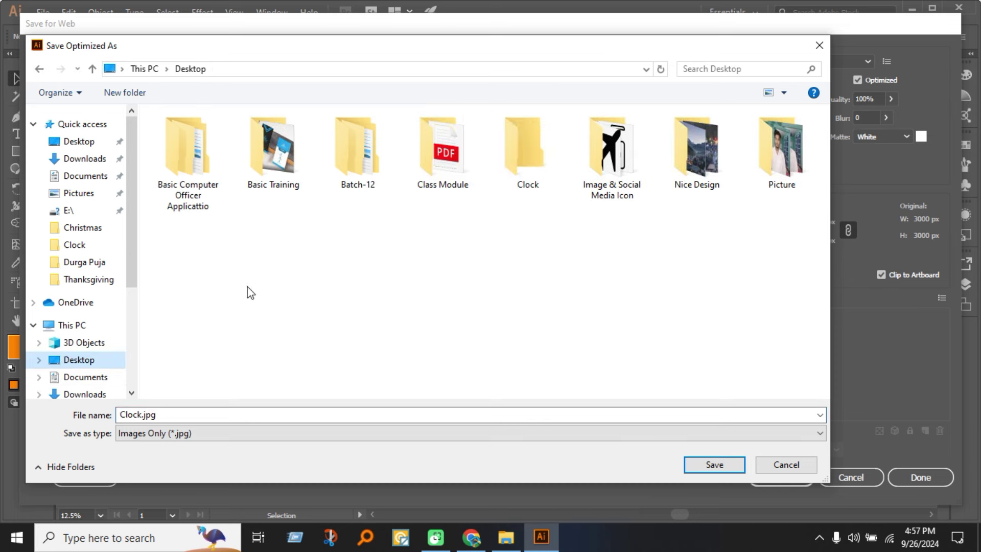
double_click(526, 148)
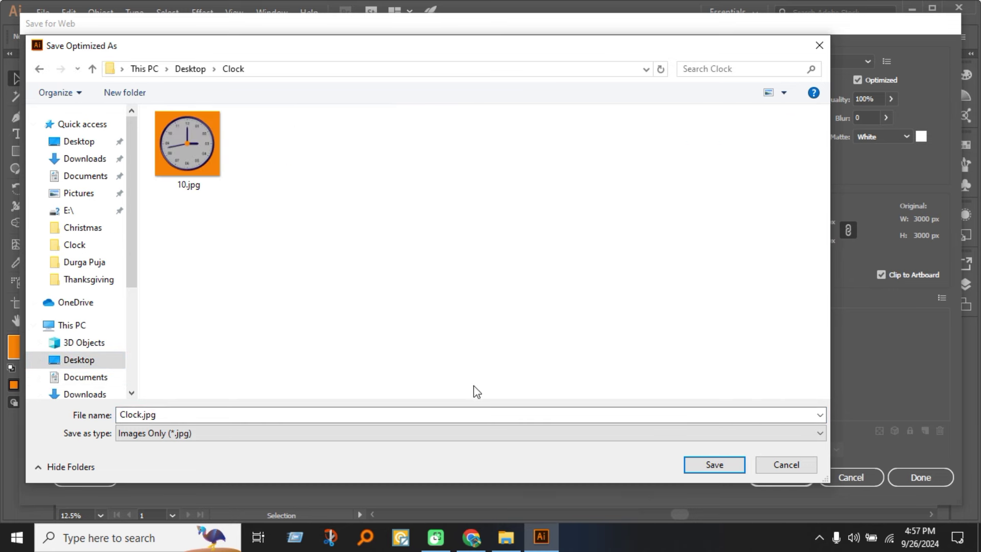
click(706, 465)
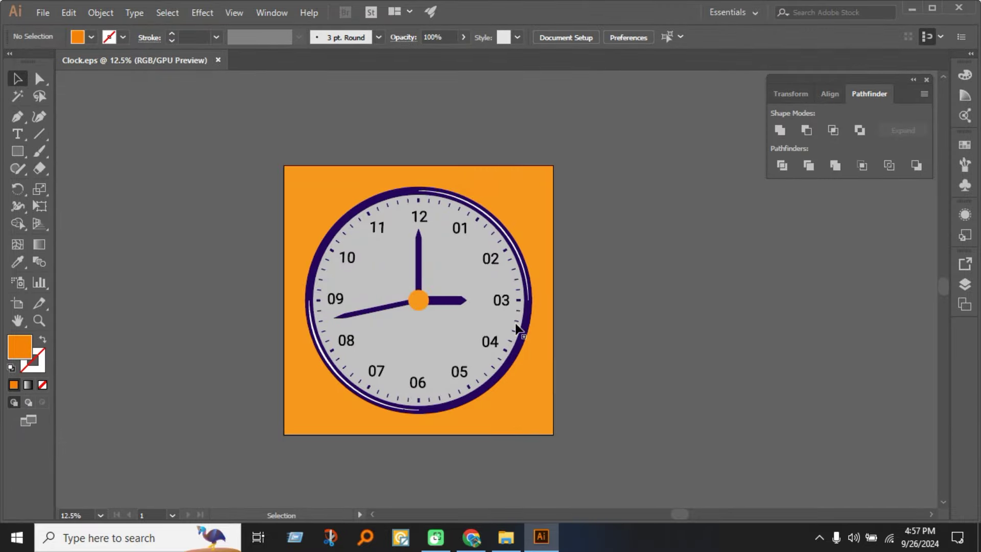
Delete the old 10.eps and 10.jpg from the Clock folder, then return to the Dreamstime upload page.
click(505, 536)
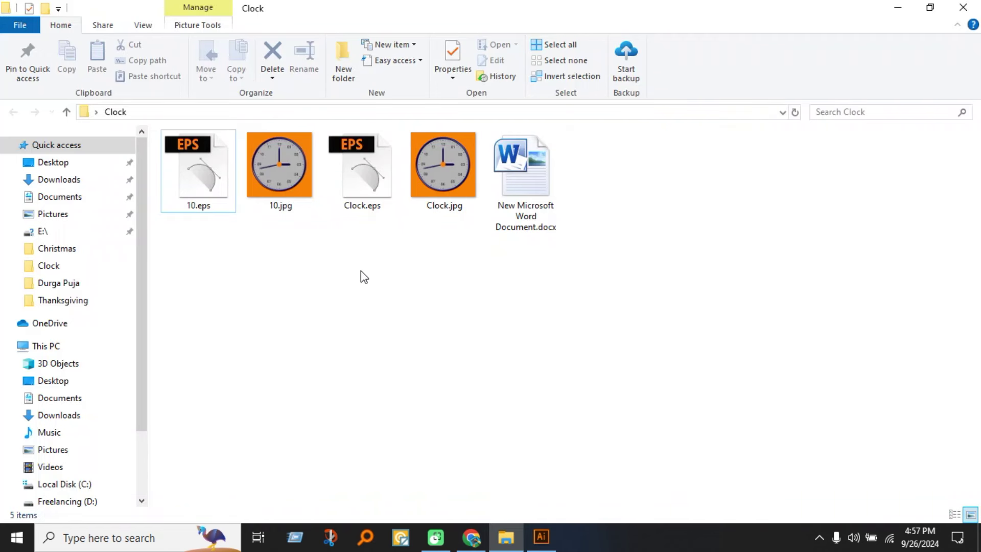
click(345, 207)
drag(302, 229, 163, 158)
key(Delete)
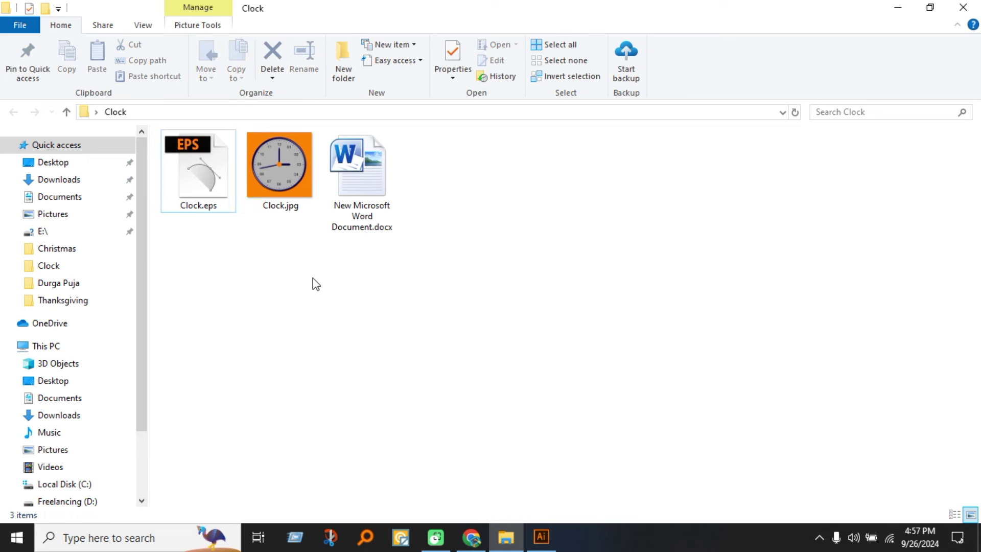
click(284, 185)
click(205, 189)
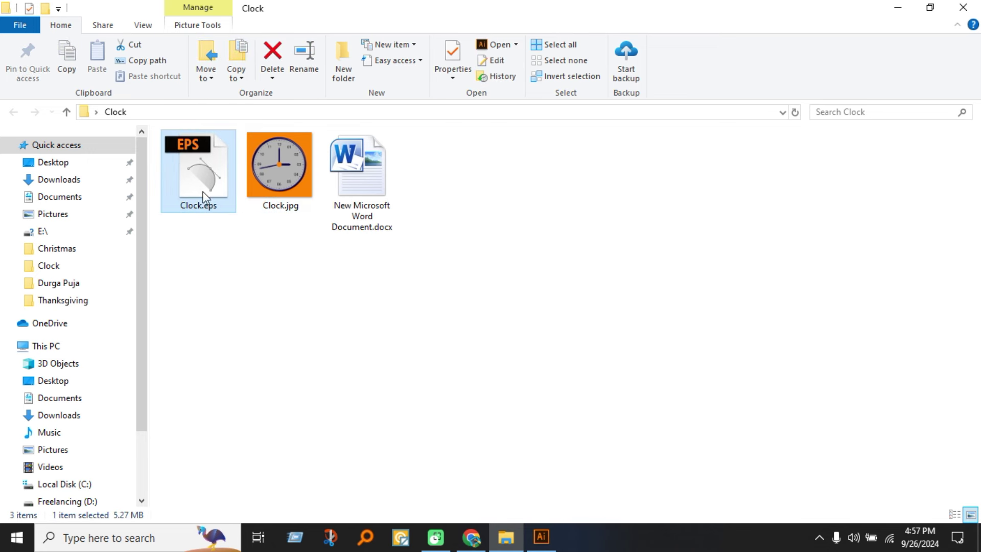
click(246, 309)
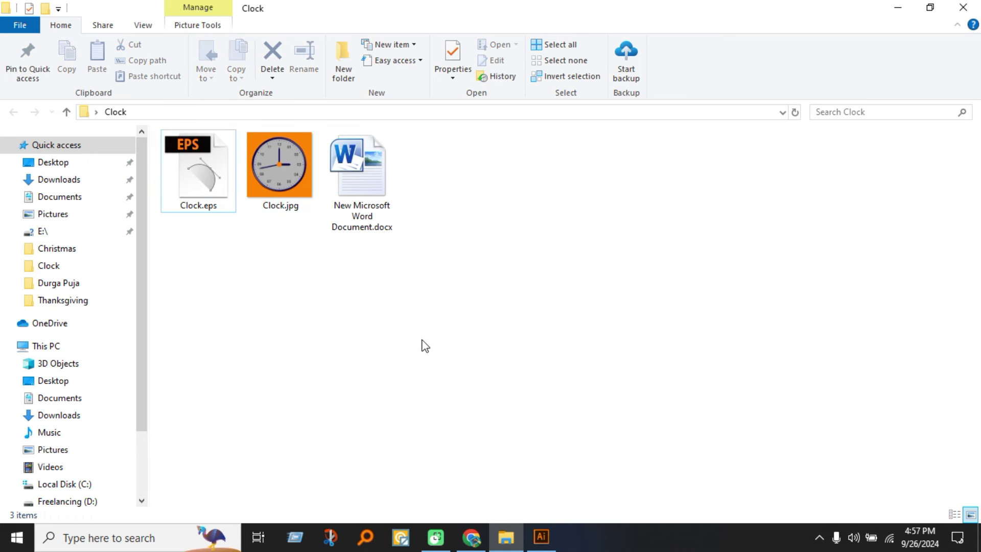
click(471, 536)
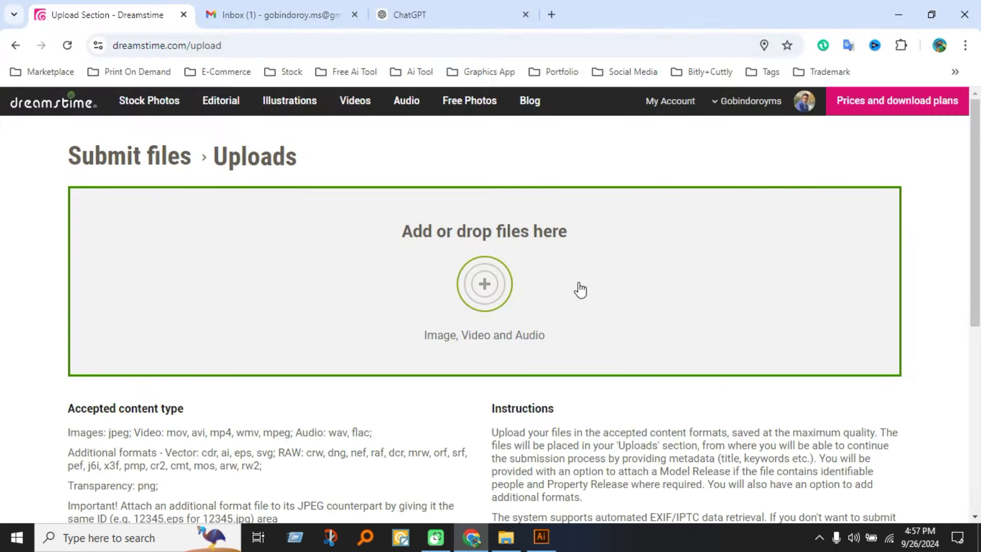
Add Clock.jpg from Desktop\Clock to Dreamstime and wait until its thumbnail is ready for editing.
click(498, 283)
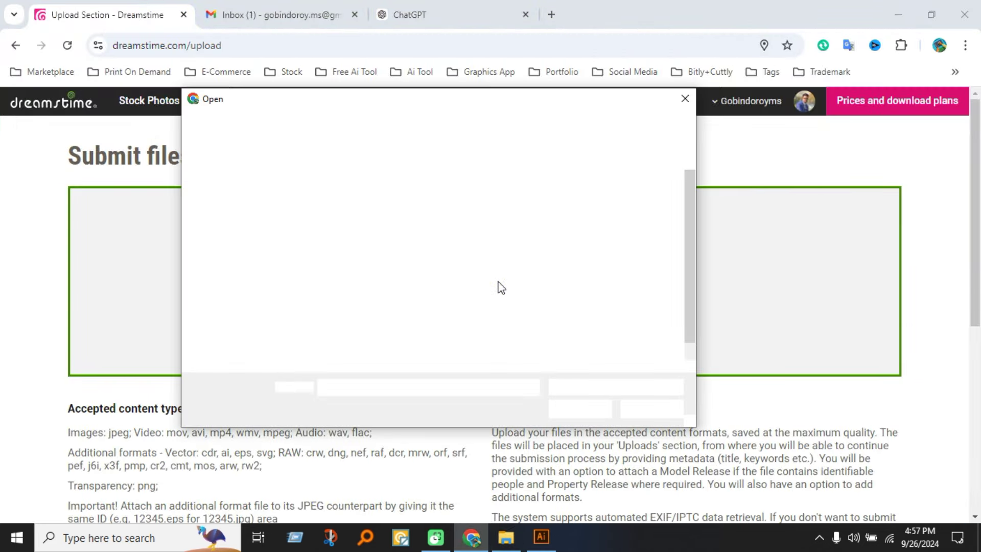
click(253, 249)
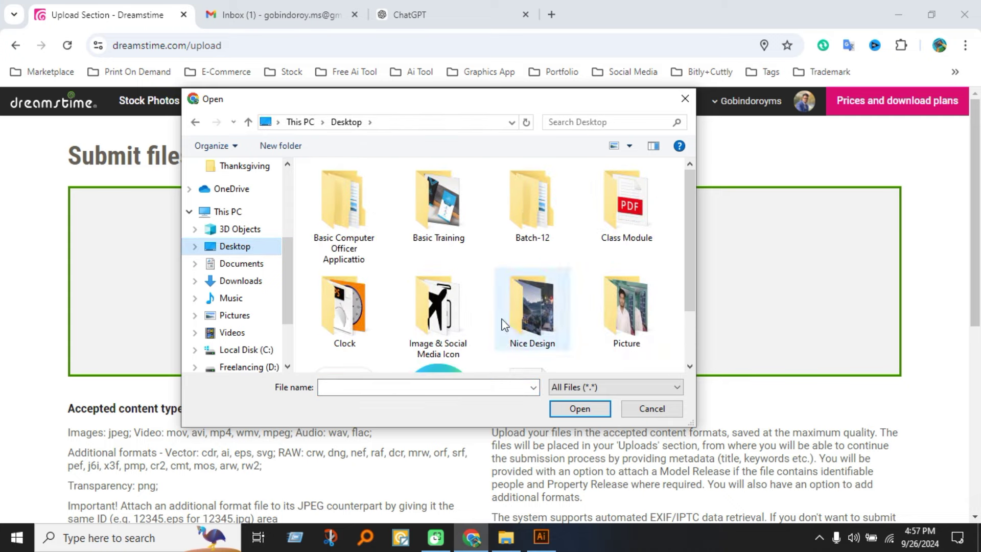
double_click(355, 329)
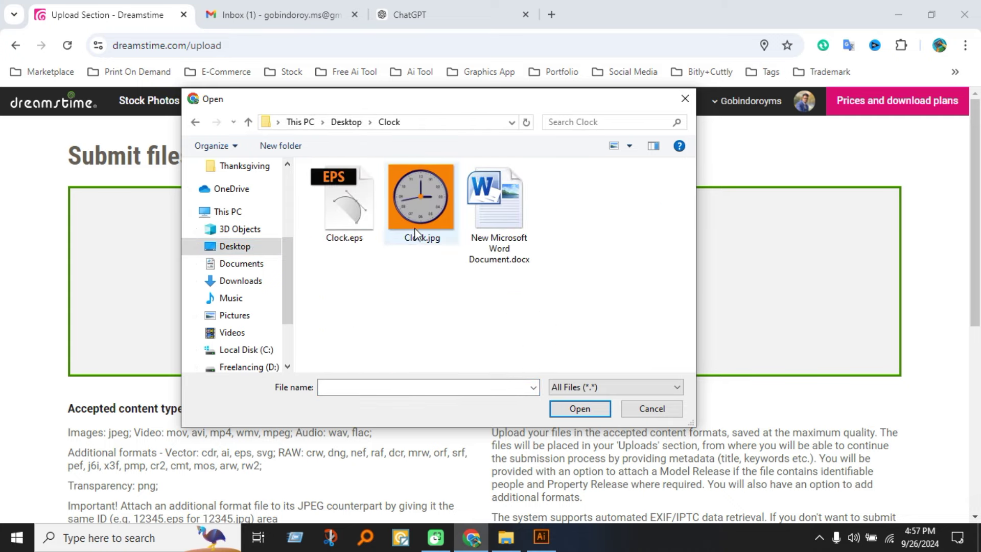
double_click(421, 199)
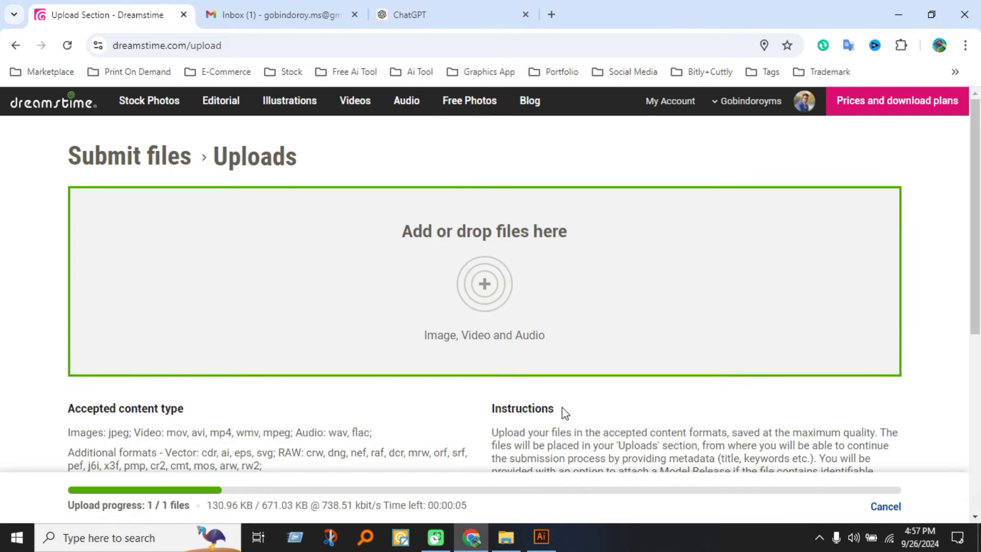
scroll(564, 413, down, 4)
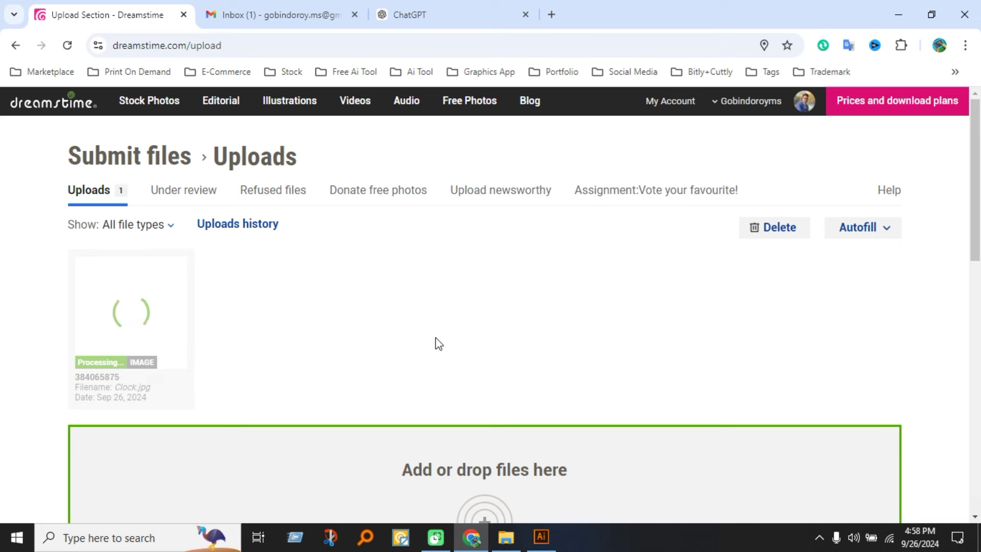
scroll(506, 345, down, 5)
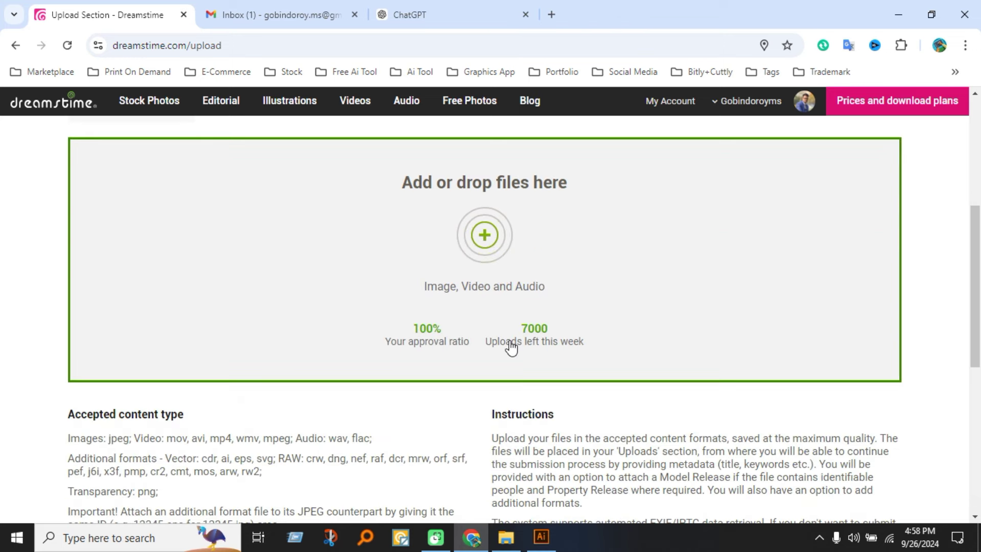
scroll(488, 370, up, 4)
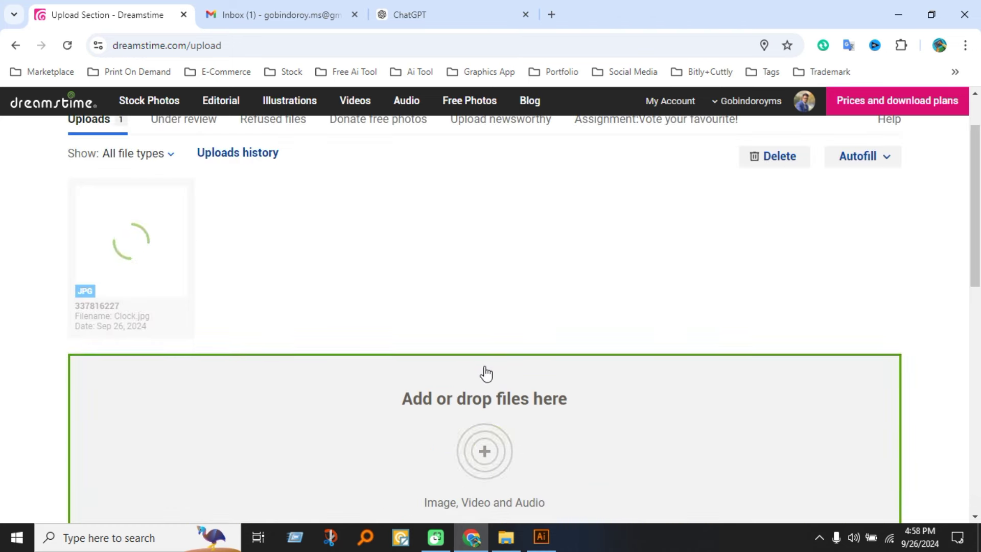
mouse_move(162, 277)
scroll(147, 314, up, 2)
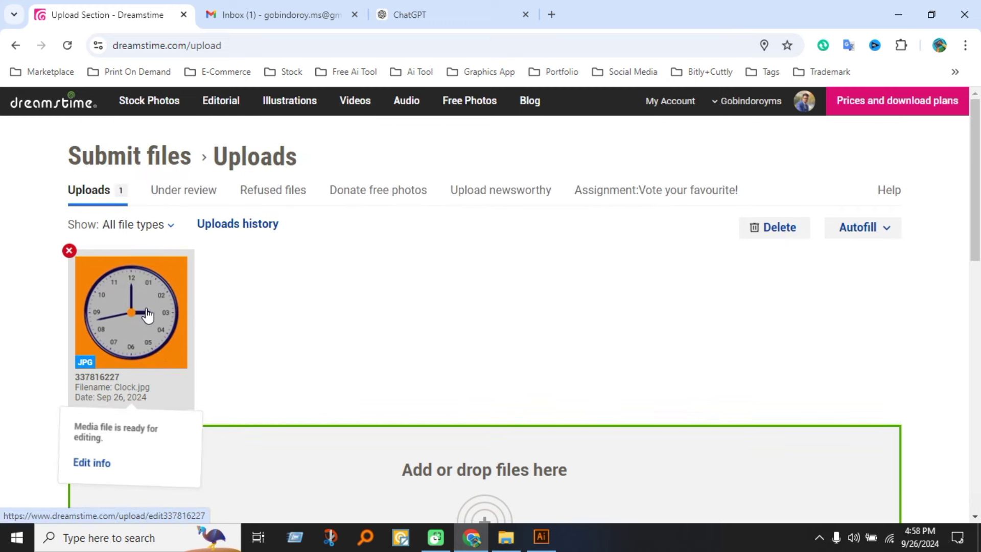
Open Edit info on the Clock.jpg card and attach Clock.eps as the additional format file.
click(147, 314)
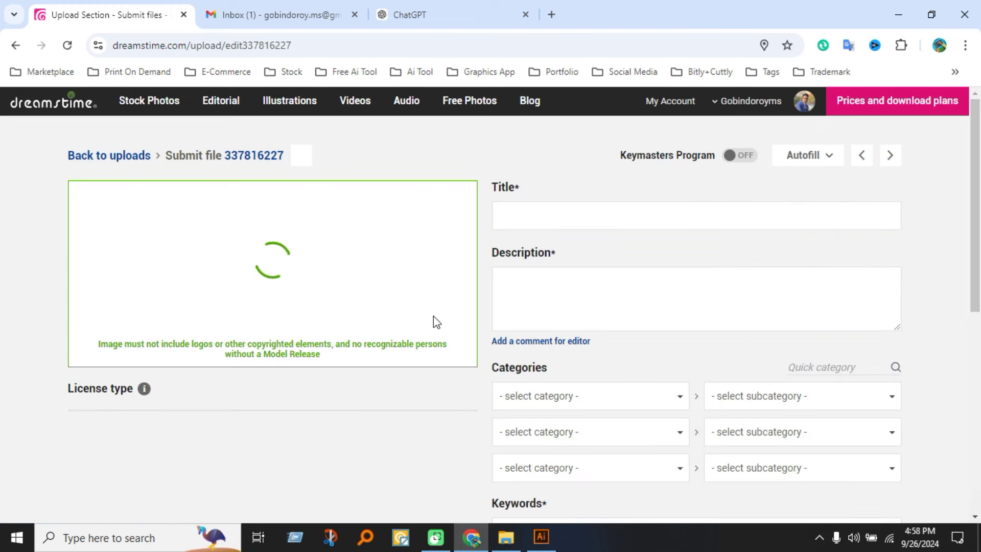
scroll(433, 318, down, 3)
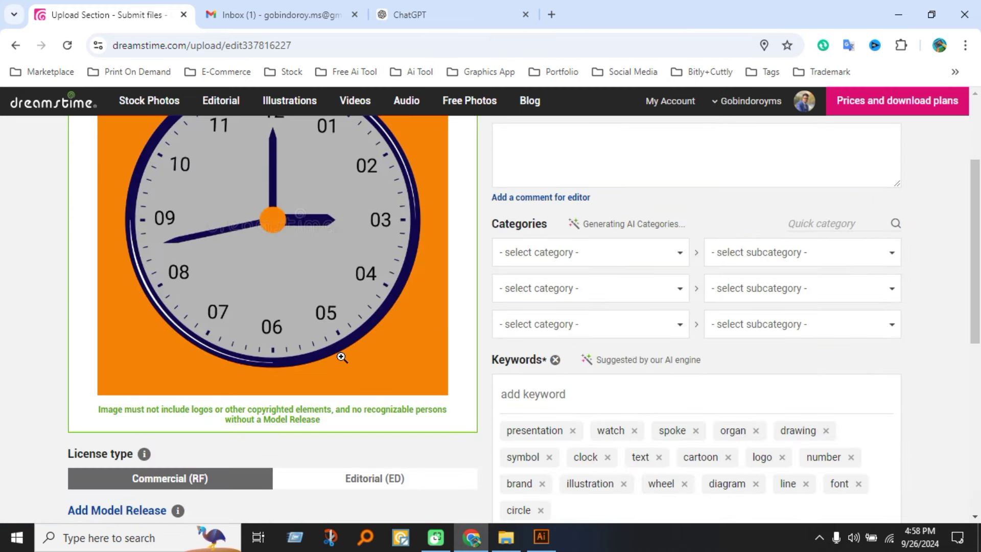
scroll(278, 409, down, 3)
scroll(276, 373, down, 3)
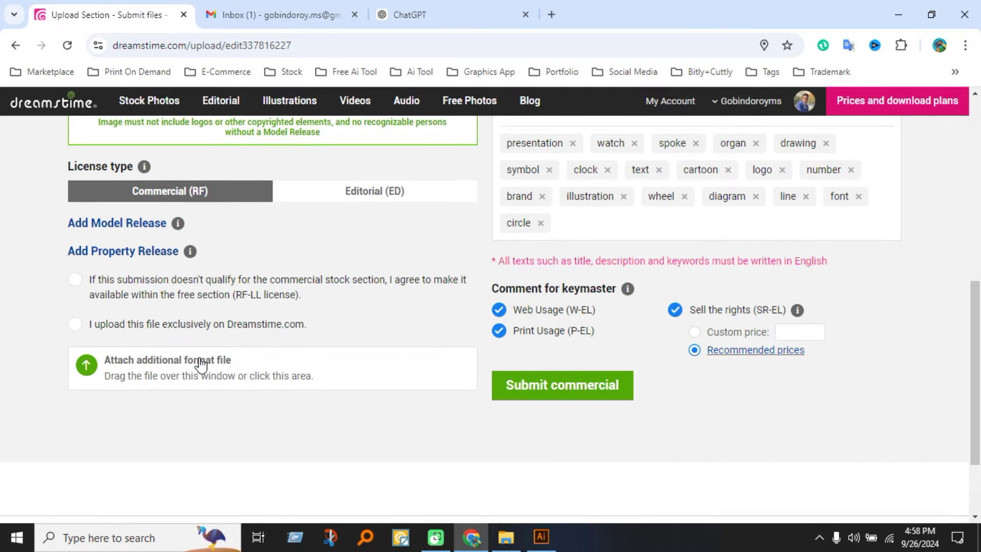
click(360, 366)
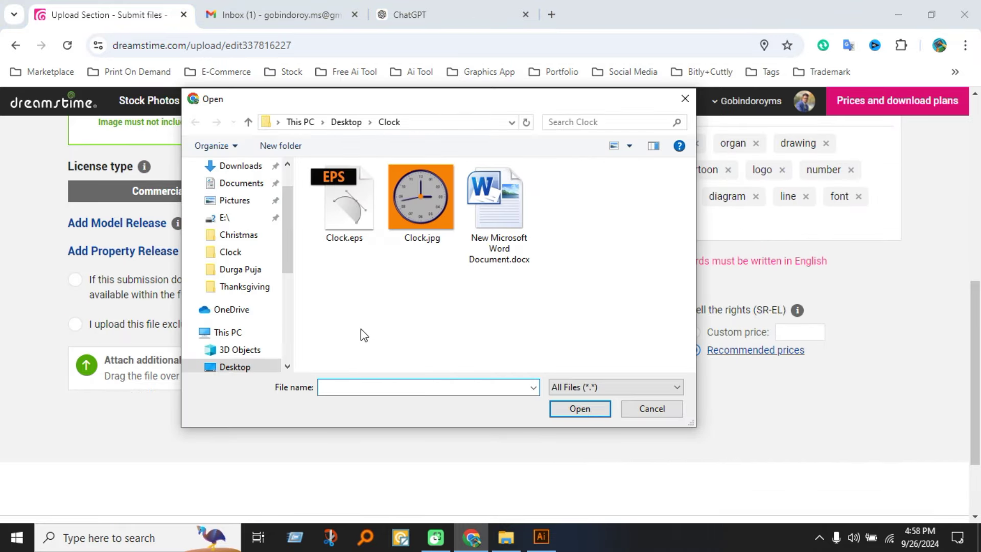
click(347, 229)
click(574, 408)
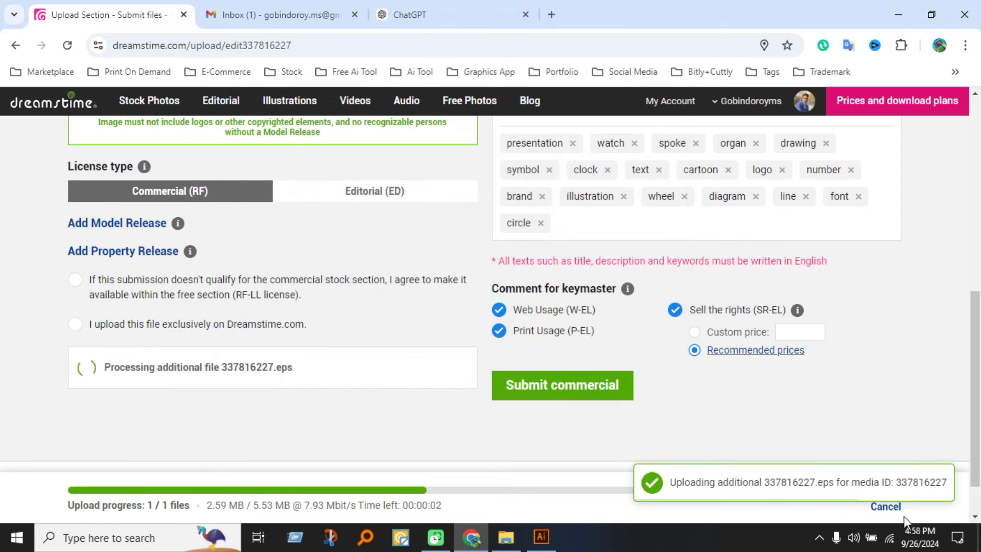
scroll(838, 363, down, 1)
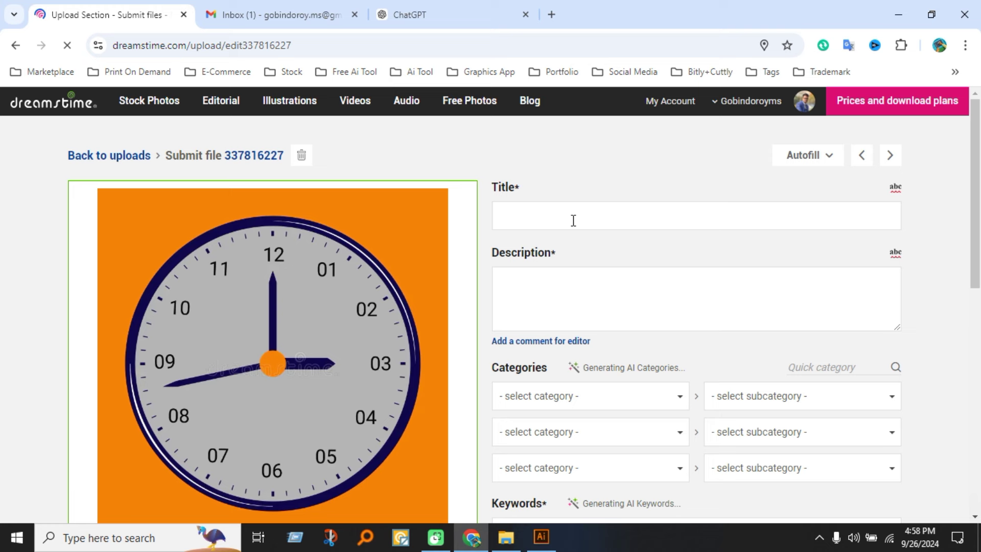
Review the clock form's Title, Description, categories and AI-suggested keywords, then switch to ChatGPT.
click(573, 225)
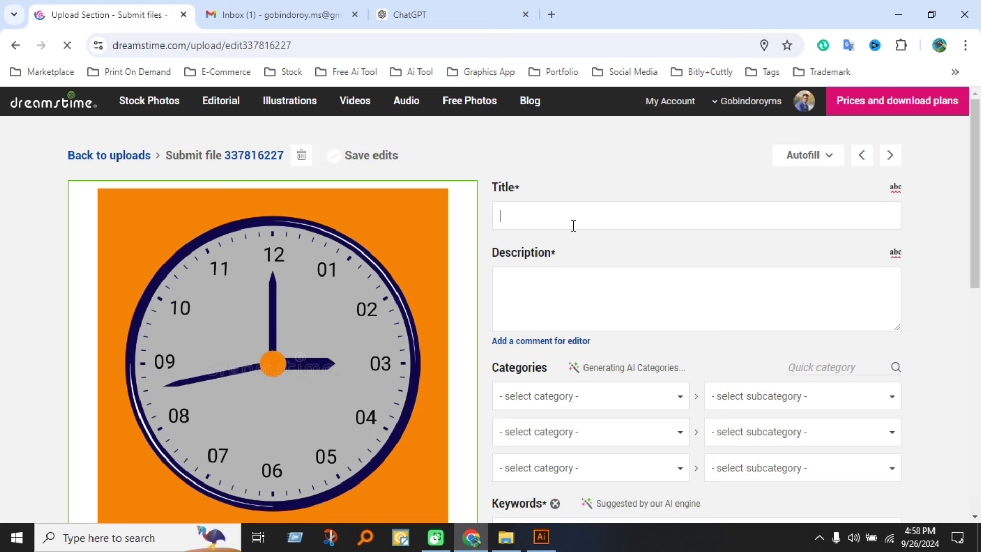
click(562, 300)
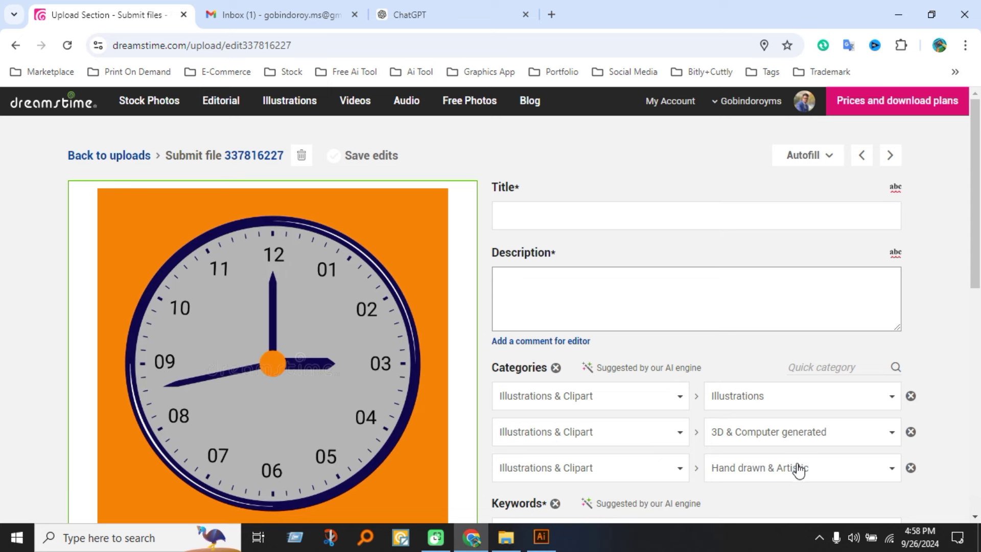
scroll(746, 434, down, 3)
scroll(709, 394, down, 3)
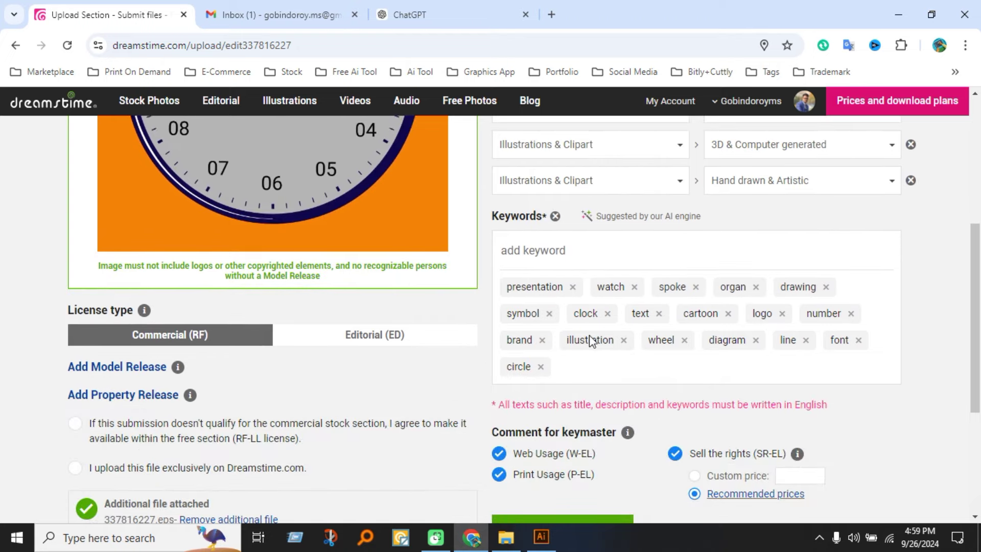
click(572, 253)
scroll(588, 255, up, 6)
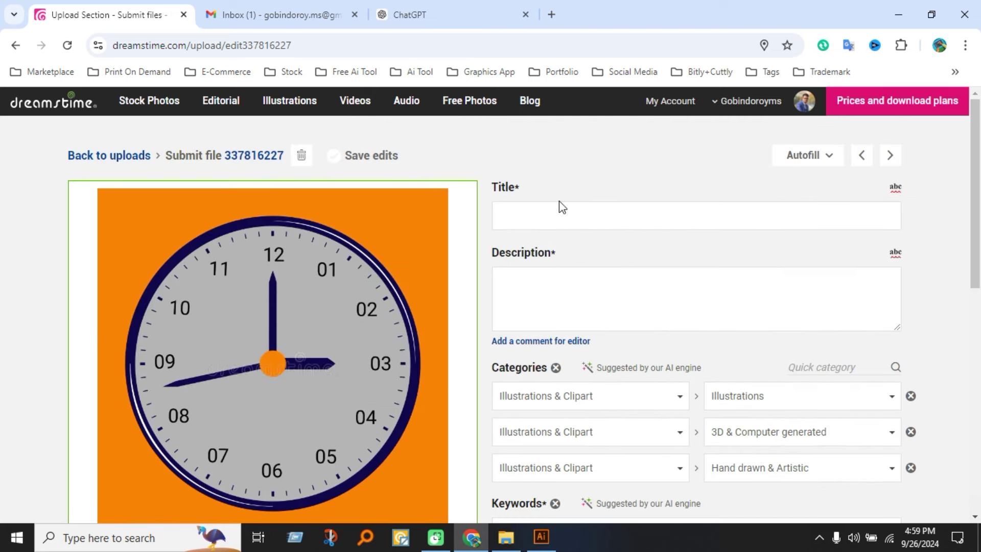
click(558, 213)
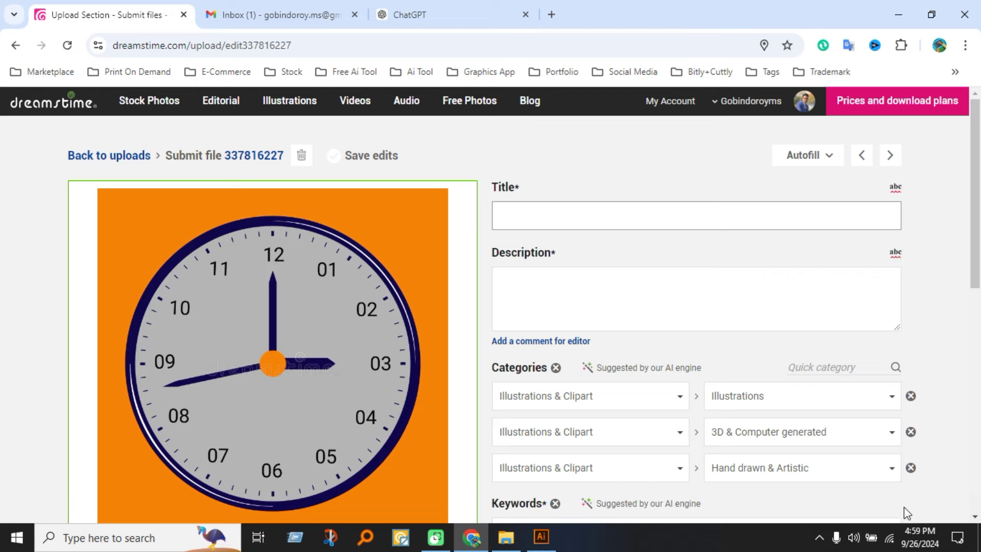
click(419, 14)
Attach Clock.jpg from Desktop\Clock in ChatGPT for 10 SEO titles and select the first title.
click(362, 477)
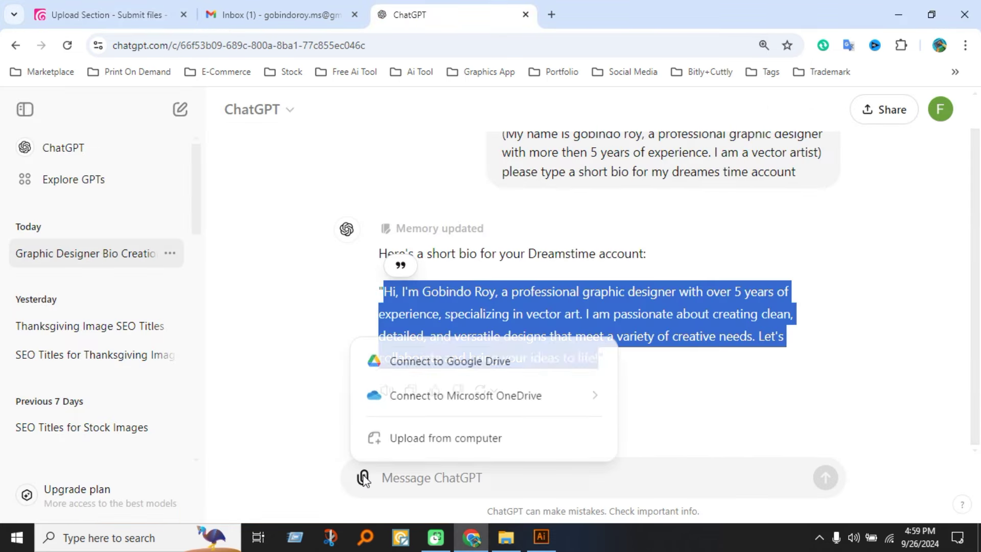
click(563, 216)
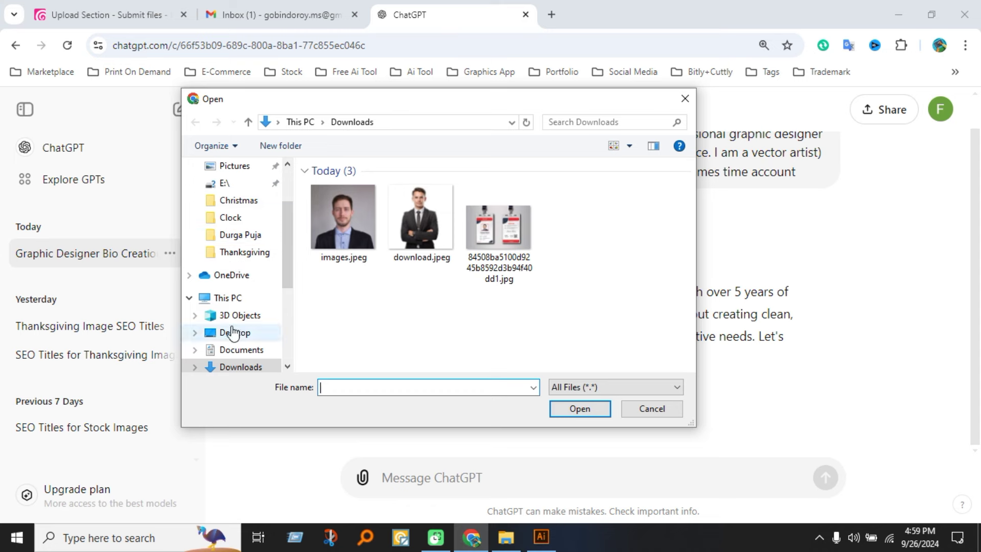
click(235, 333)
double_click(338, 304)
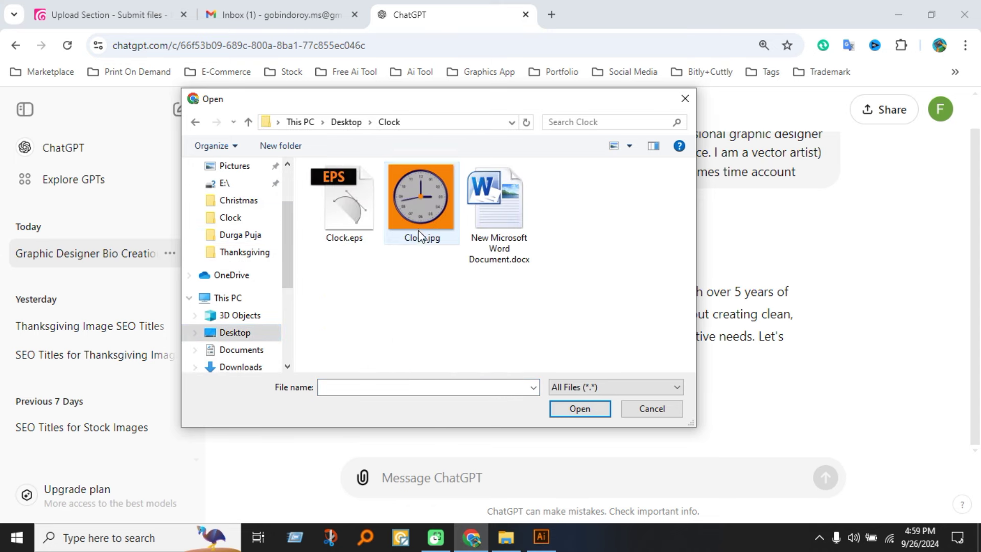
double_click(416, 229)
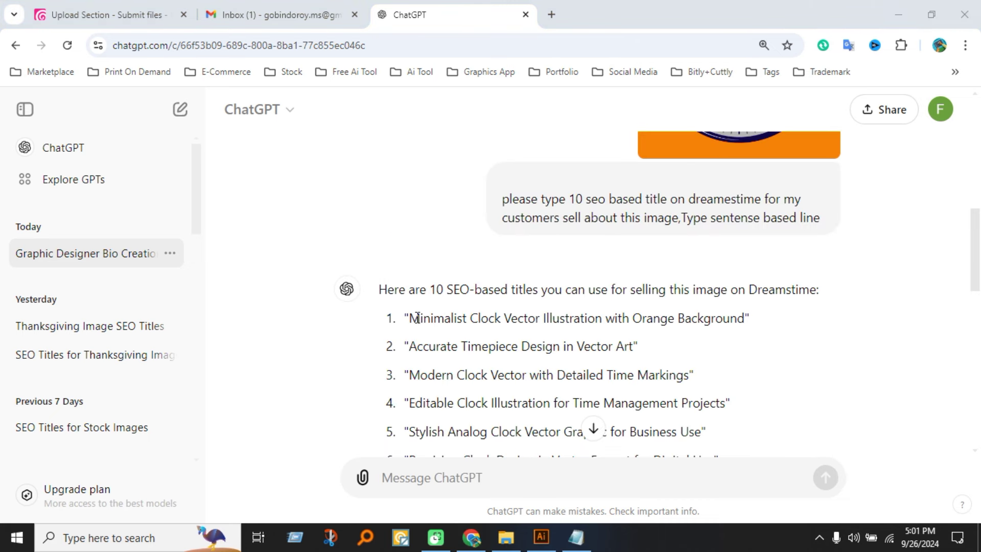
drag(412, 317, 744, 320)
key(ctrl+c)
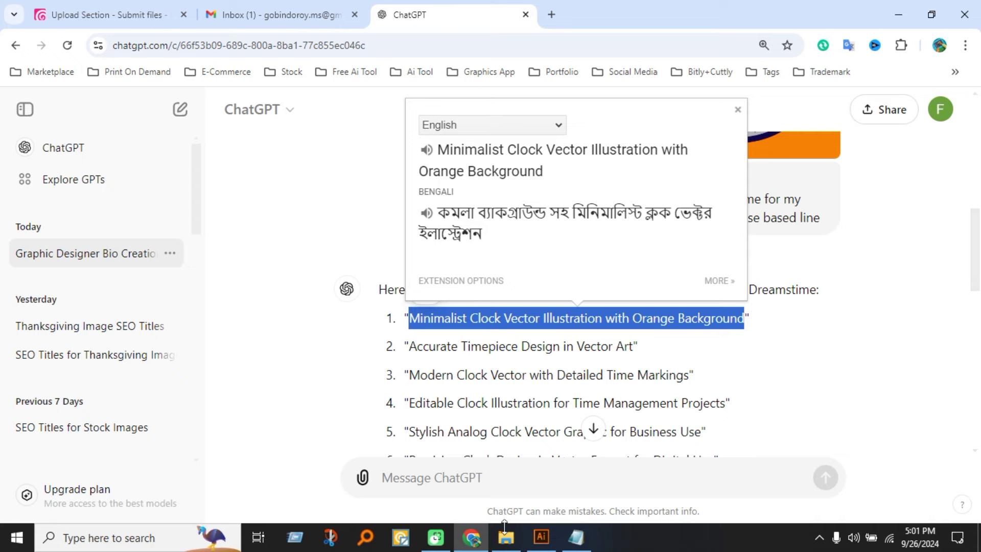
click(506, 536)
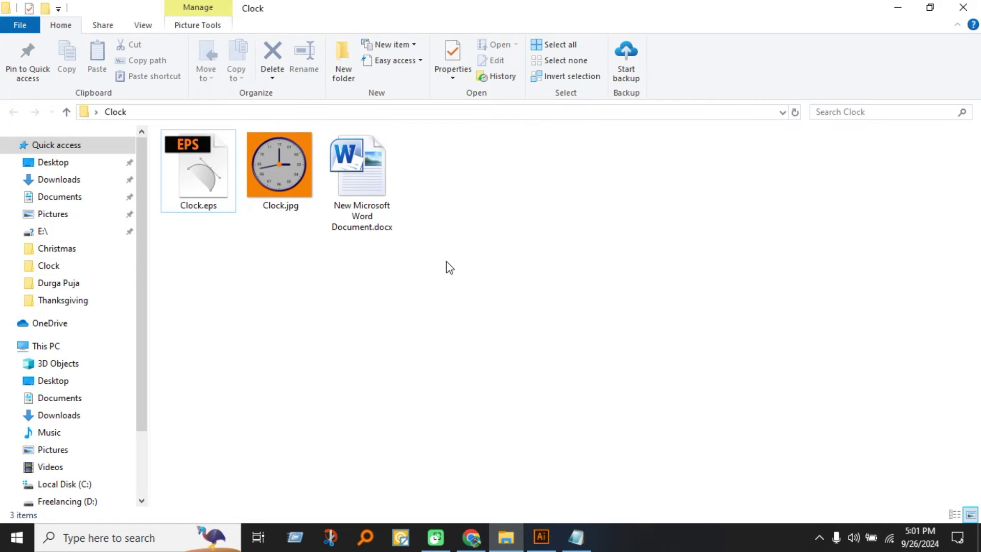
Open the Word document in the Clock folder and paste the copied title.
double_click(376, 207)
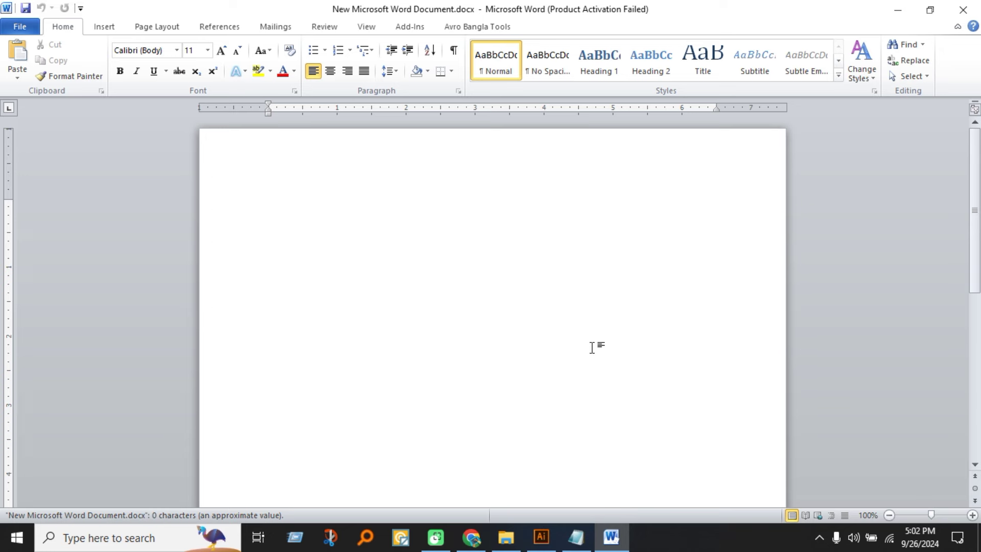
click(635, 401)
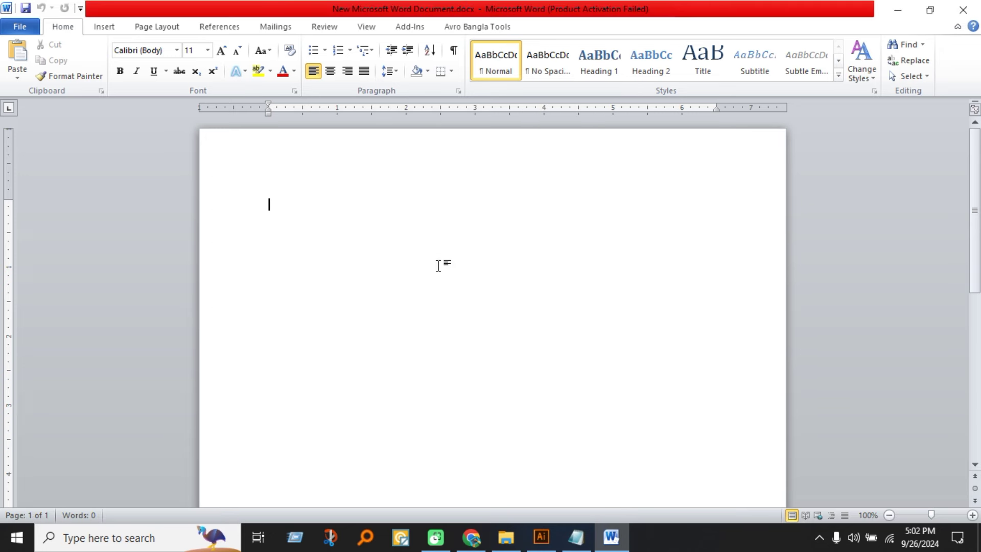
key(ctrl+v)
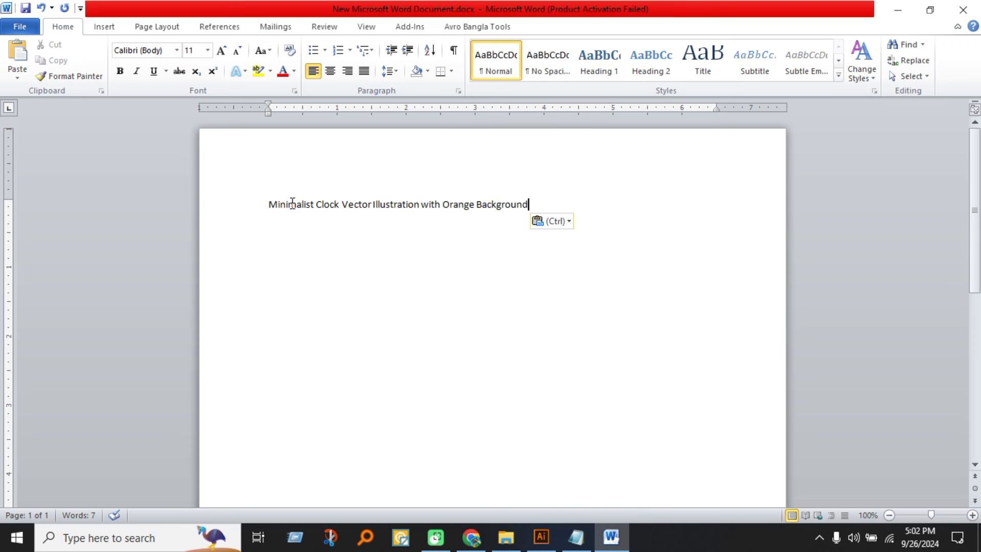
Convert the title to sentence case: 'Minimalist clock vector illustration with orange background'.
drag(532, 200, 244, 204)
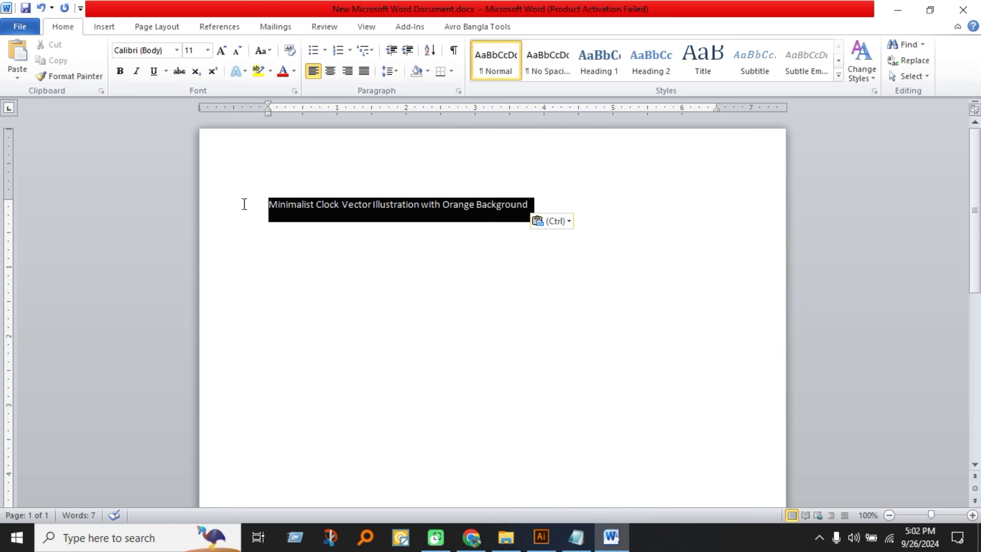
click(261, 50)
click(288, 86)
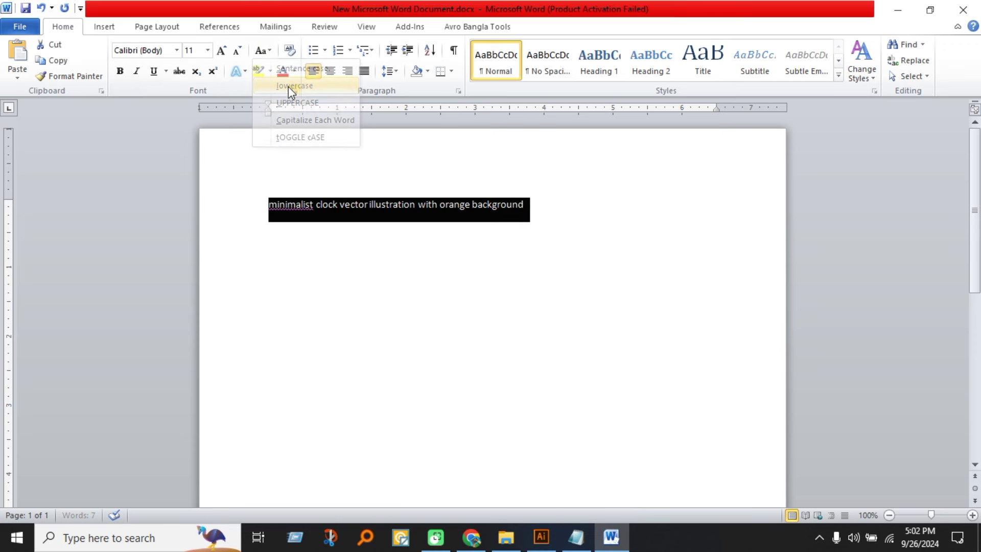
click(286, 203)
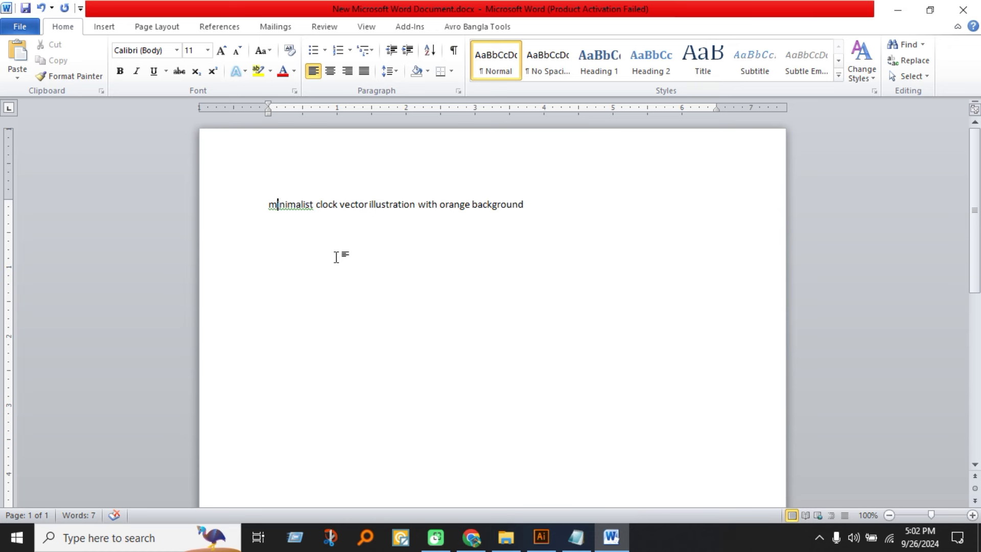
key(BackSpace)
text(M)
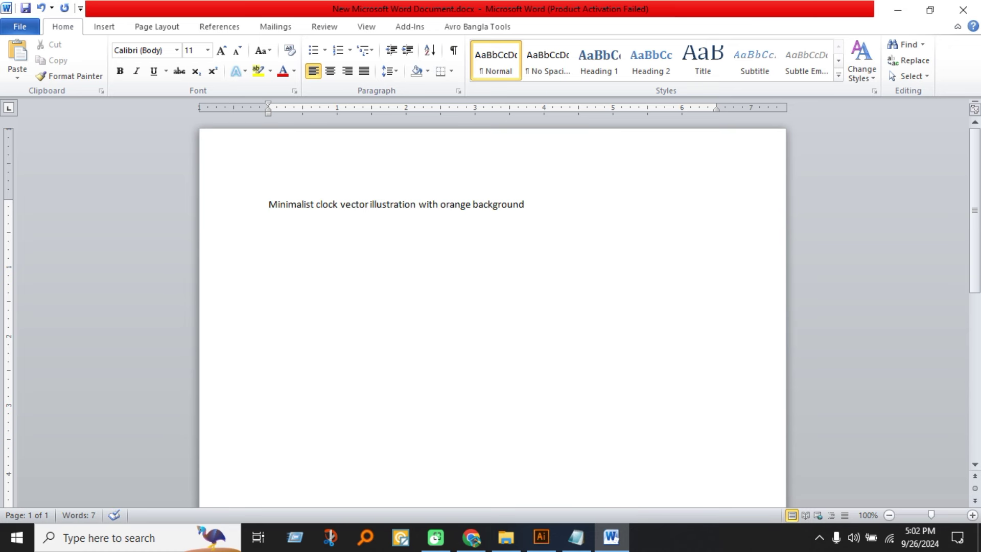
Copy ChatGPT's comma-separated clock keyword list.
click(471, 537)
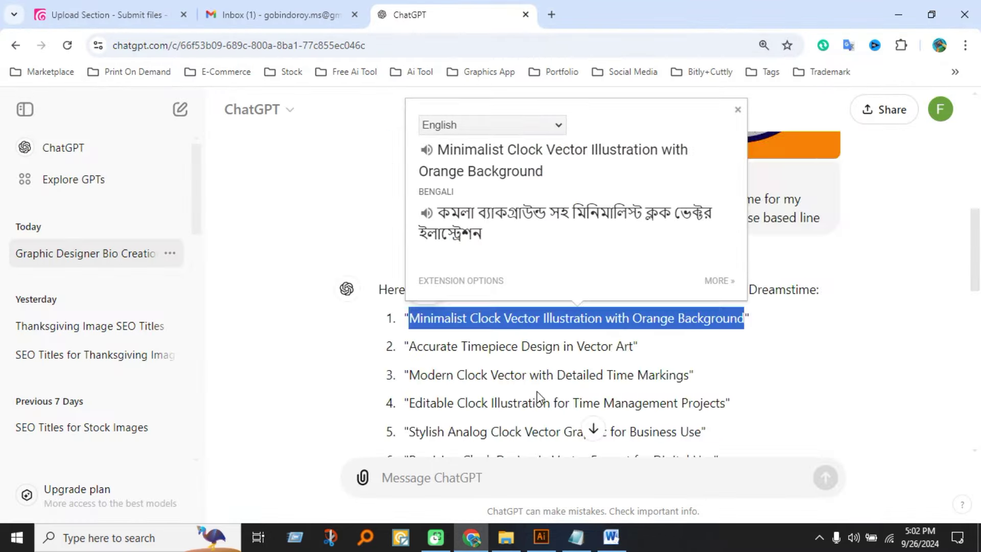
scroll(536, 396, down, 10)
click(522, 393)
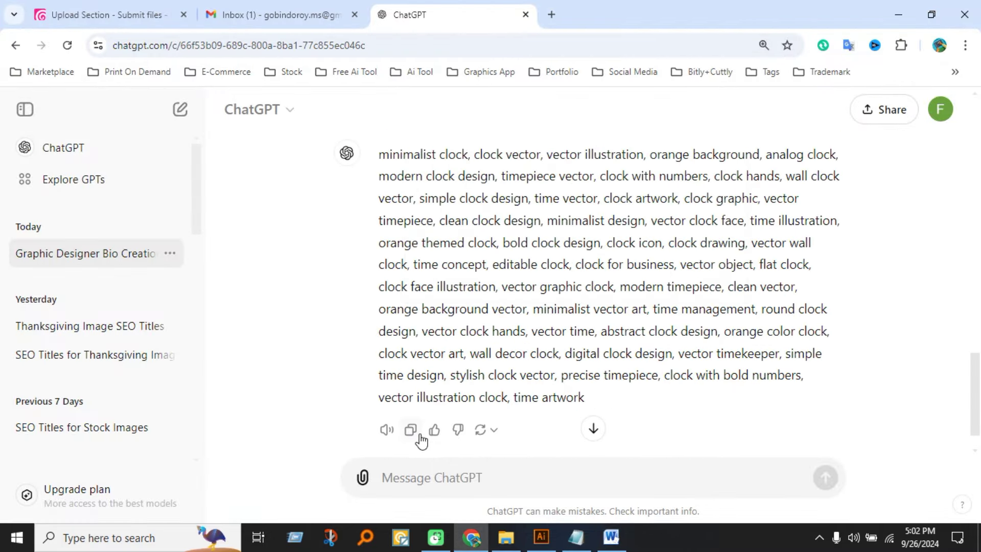
click(412, 434)
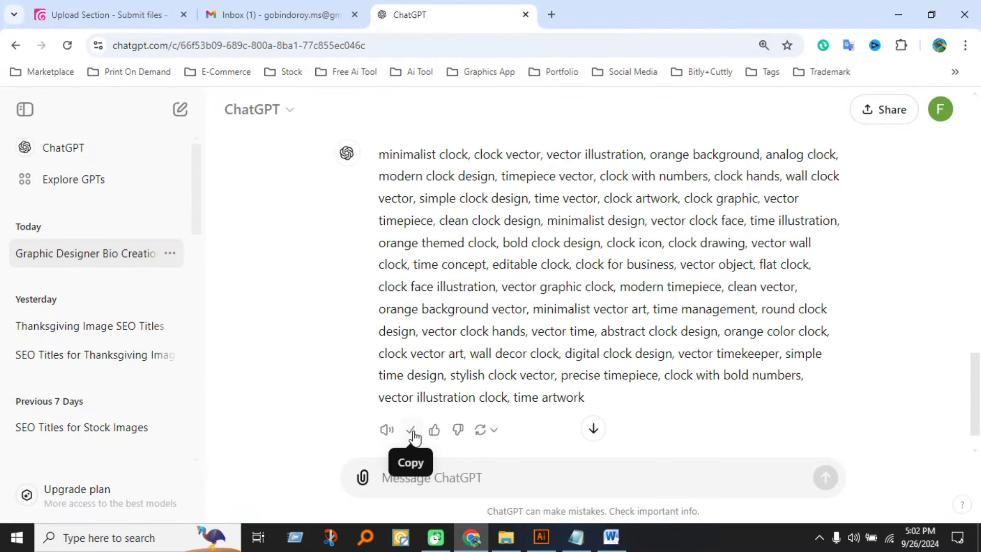
Paste the keyword list beneath the title in Word and save the document.
click(611, 536)
key(ctrl+v)
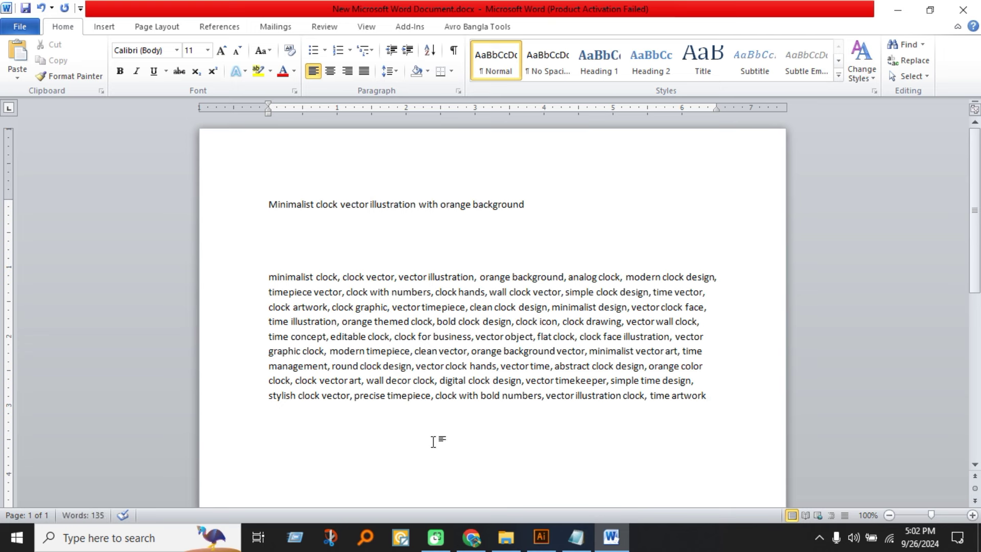
key(ctrl+s)
key(Return)
key(Return)
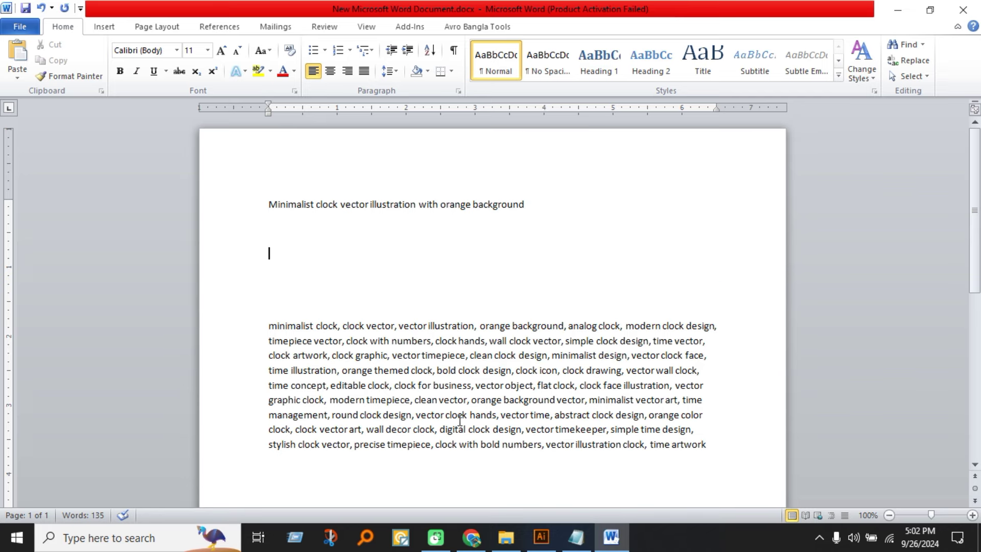
click(463, 534)
scroll(590, 200, up, 15)
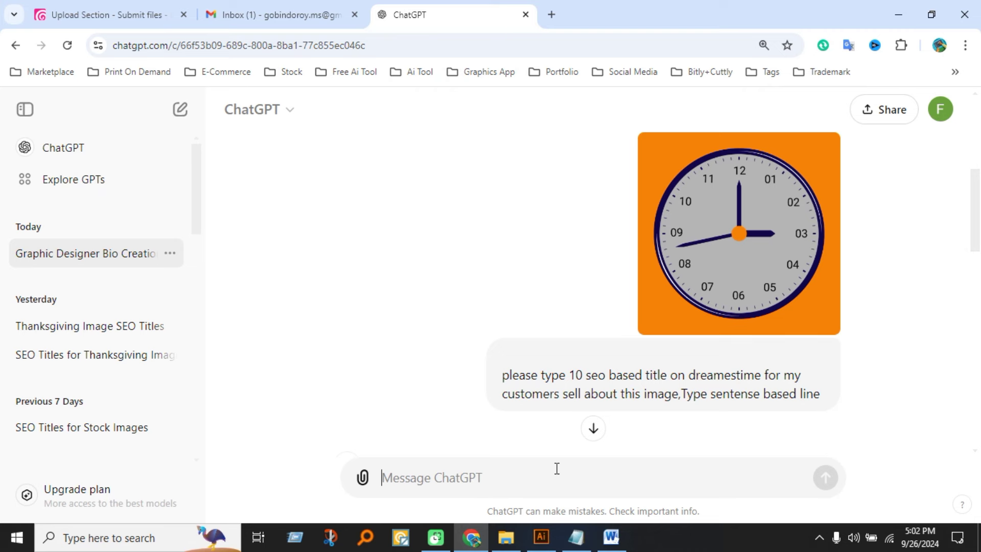
Paste ChatGPT's clock description into Dreamstime's Description field, then select the title line in Word.
scroll(900, 508, down, 10)
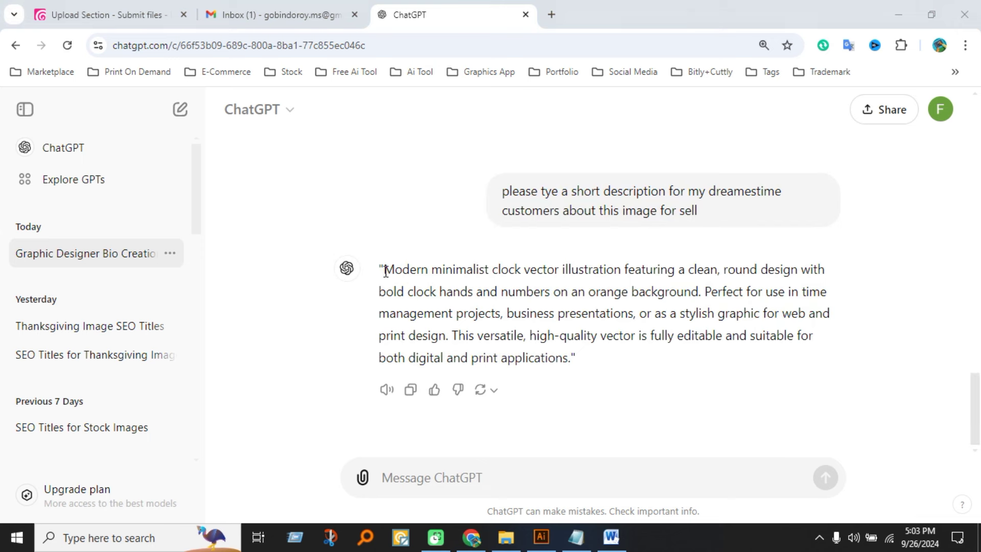
drag(386, 271, 571, 359)
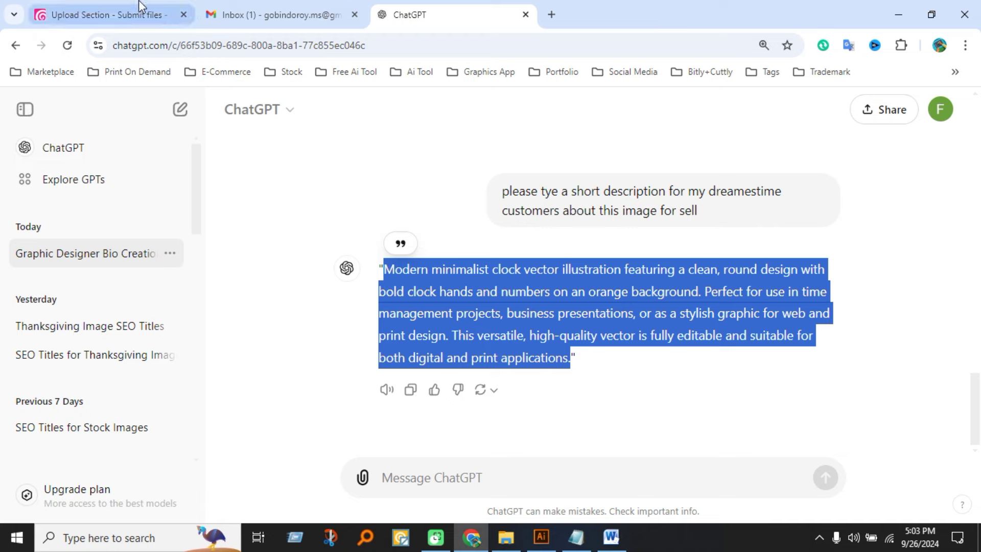
click(104, 14)
click(669, 303)
key(ctrl+v)
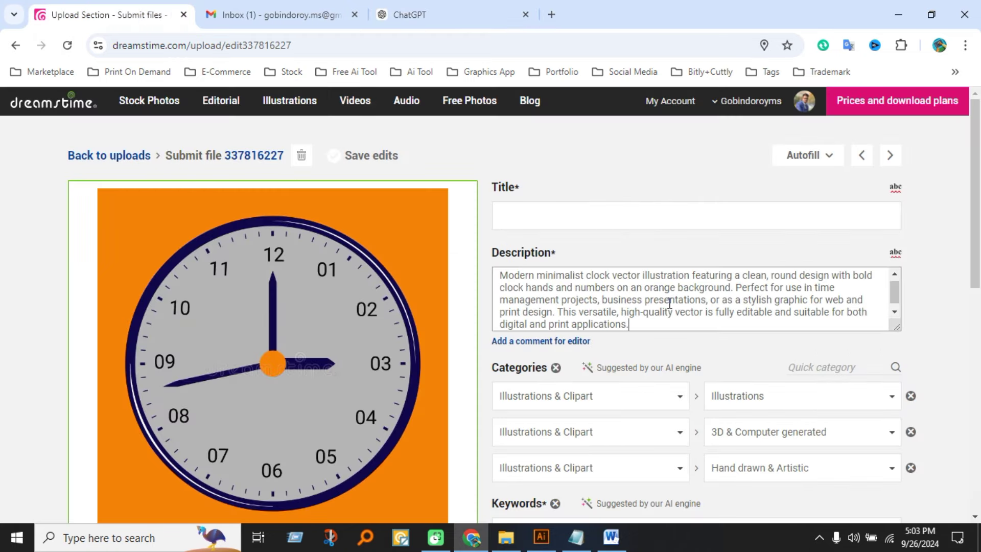
click(617, 532)
drag(539, 206, 269, 204)
key(ctrl+c)
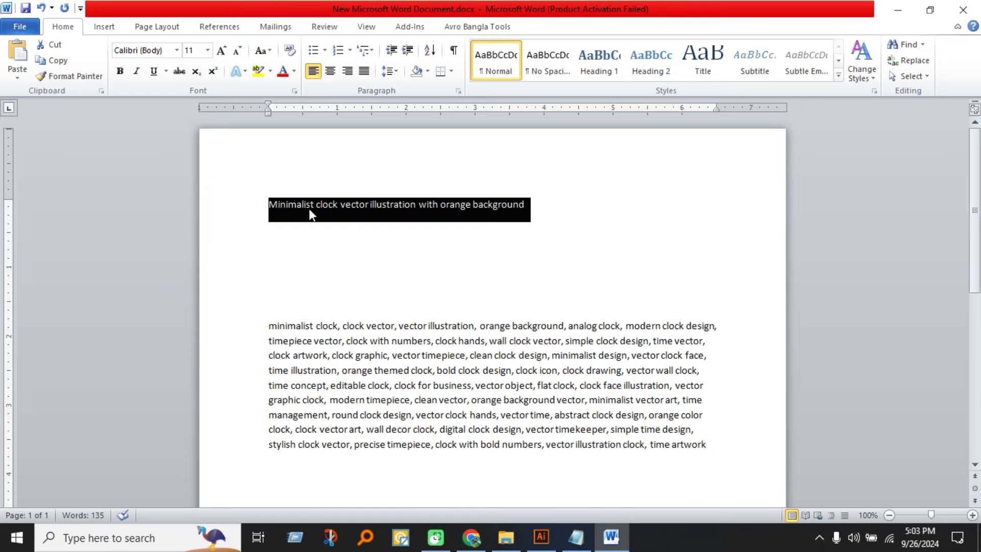
Paste 'Minimalist clock vector illustration with orange background' into the Dreamstime Title field.
click(480, 545)
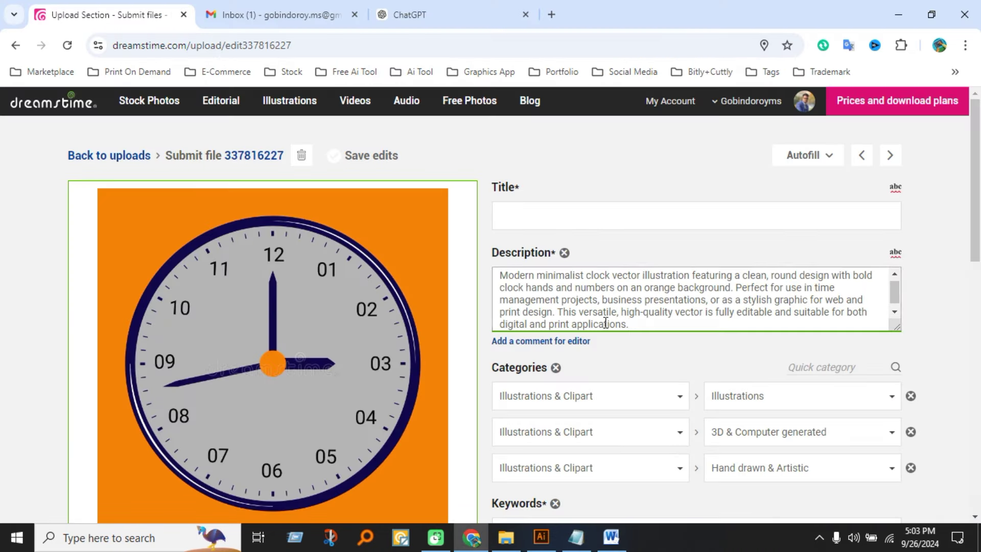
click(599, 213)
key(ctrl+v)
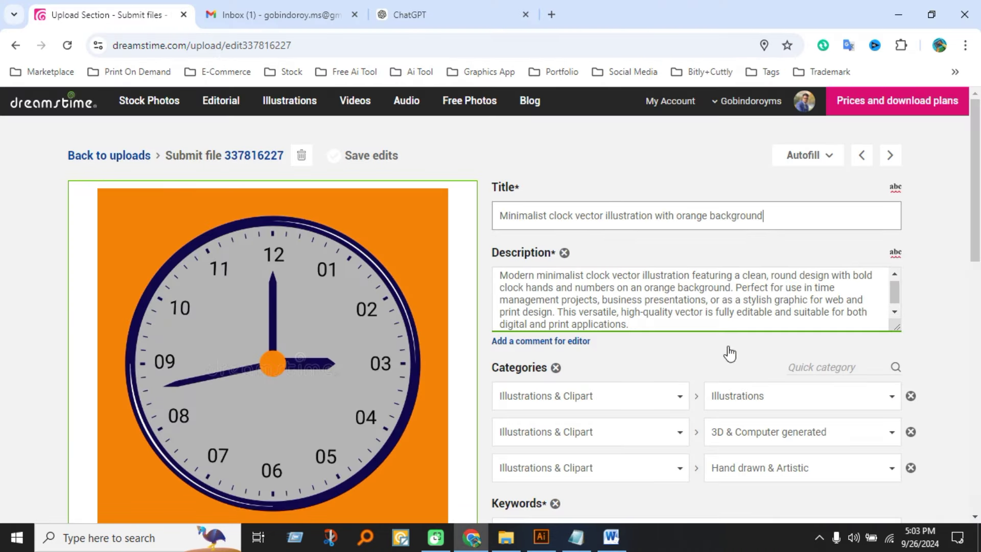
Review the keyword tags against the Word notes, down to the licence options and submit area.
scroll(636, 369, down, 3)
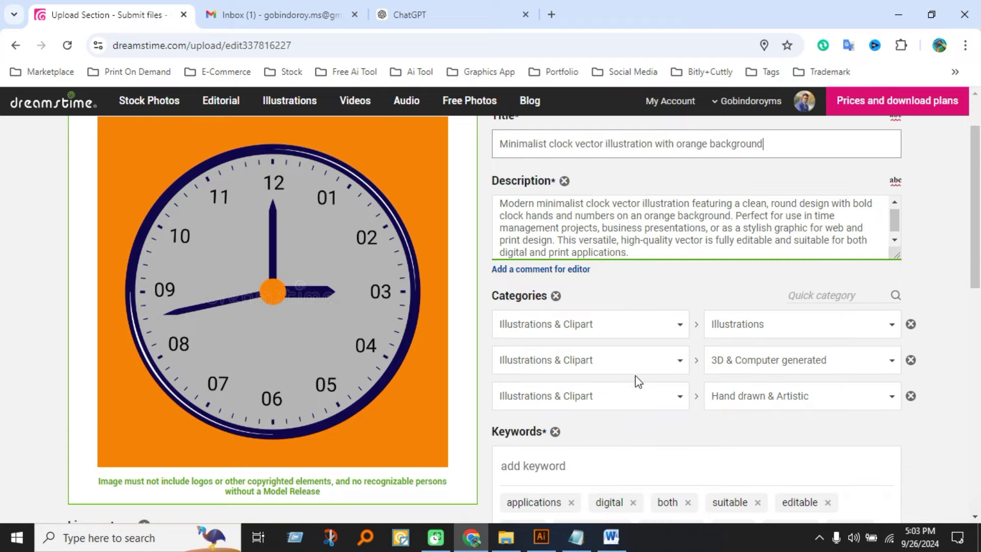
scroll(645, 389, down, 5)
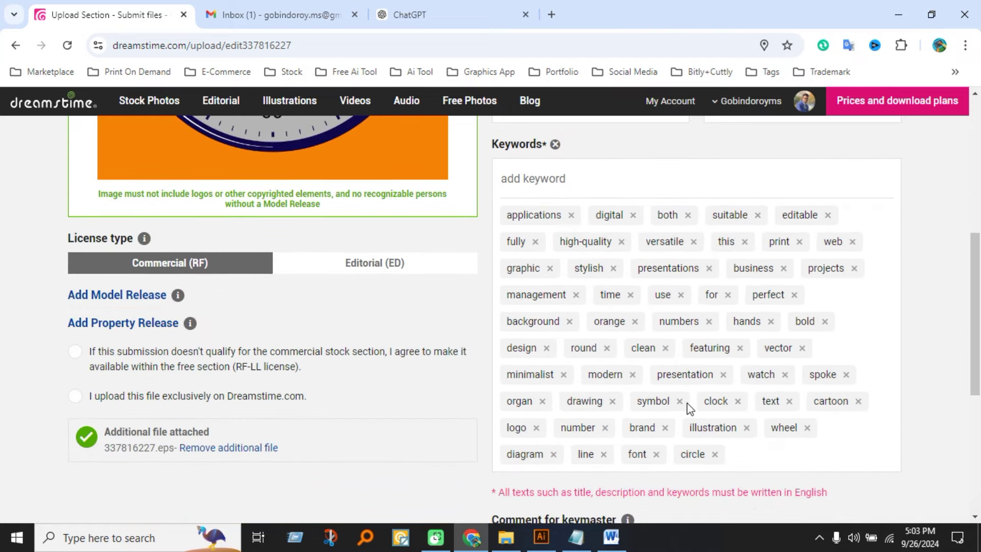
scroll(689, 407, up, 8)
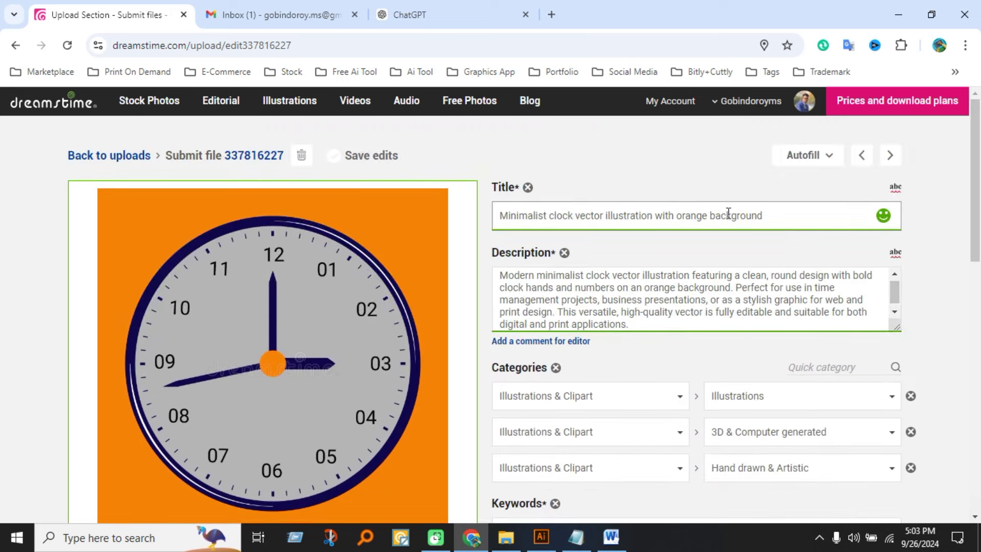
scroll(666, 307, down, 1)
scroll(601, 401, down, 4)
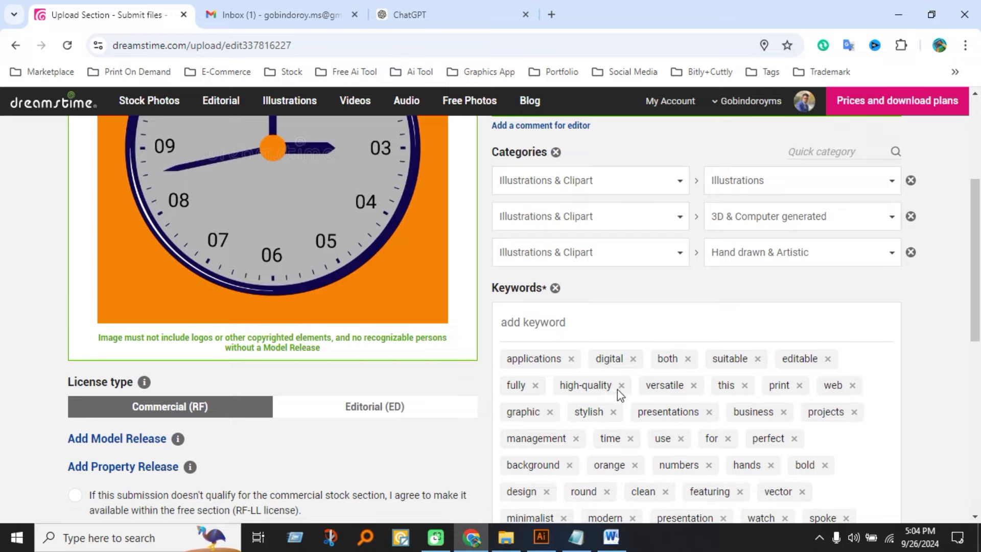
scroll(620, 393, down, 3)
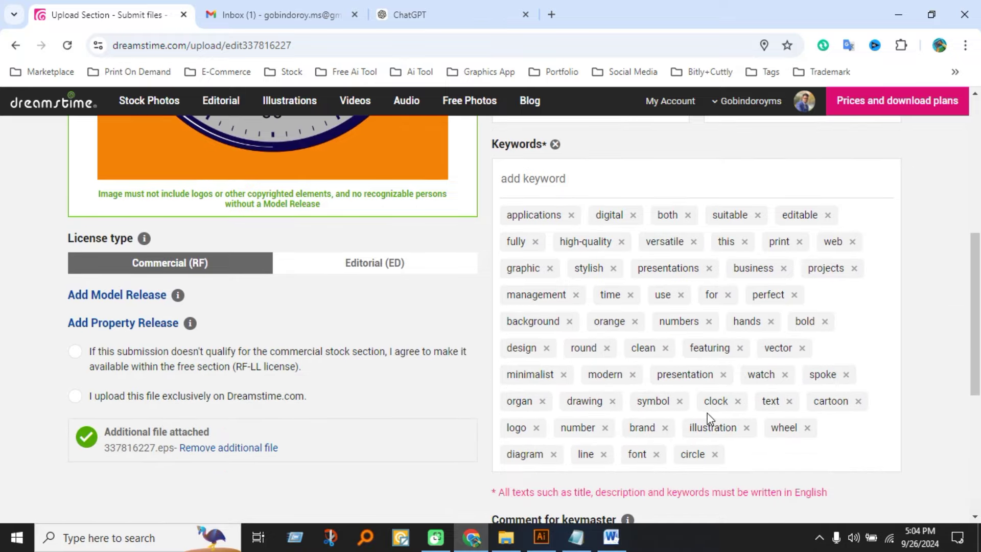
click(611, 537)
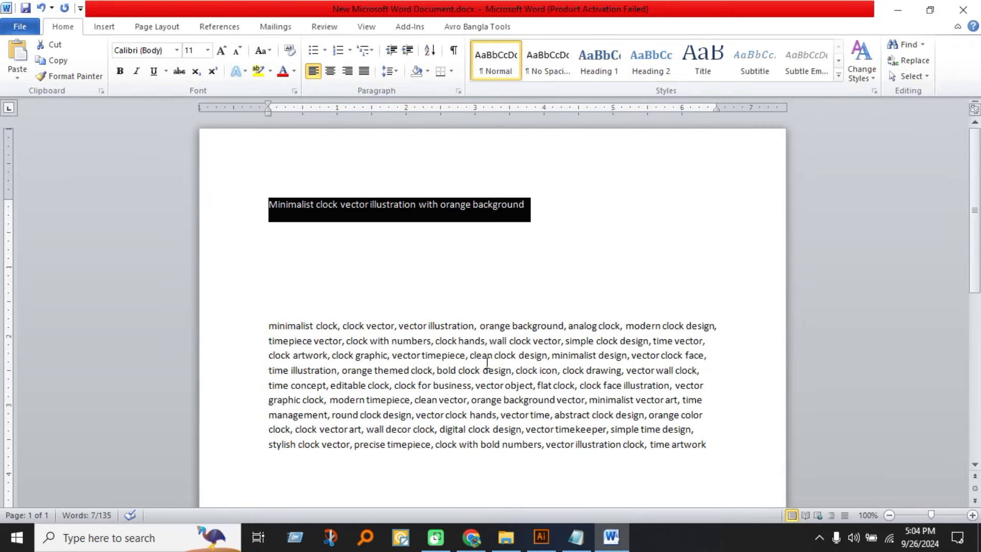
click(471, 537)
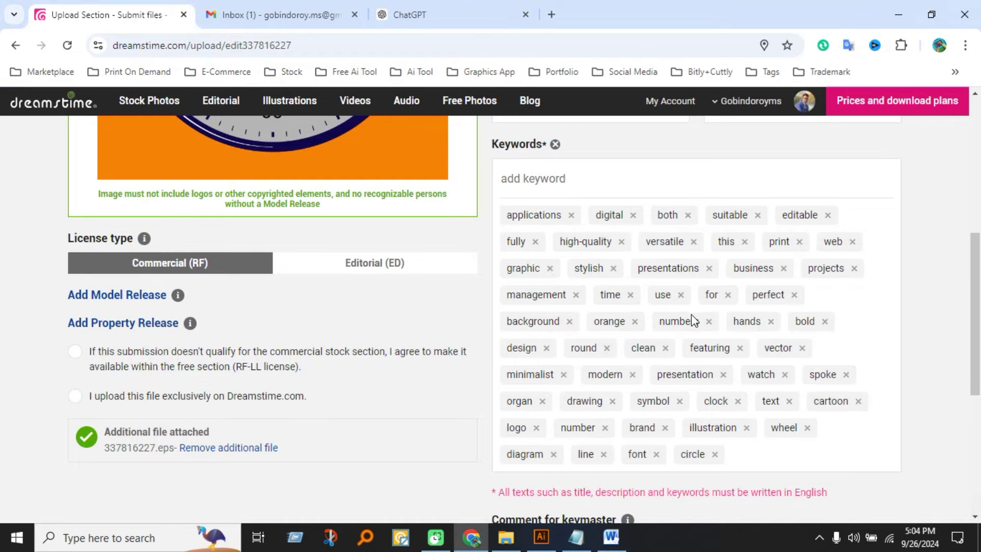
scroll(693, 321, down, 5)
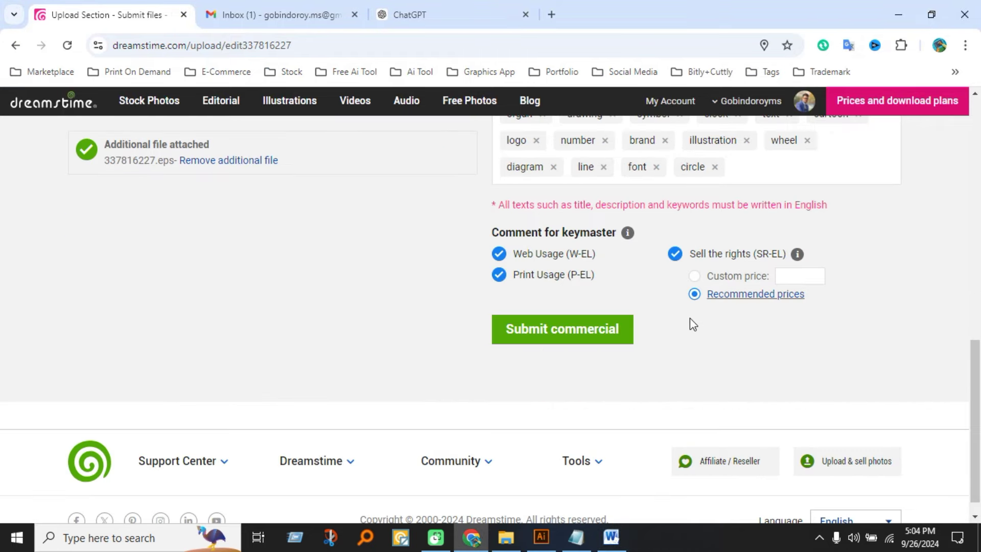
Submit the clock file with Submit commercial, emptying the Uploads list.
click(597, 337)
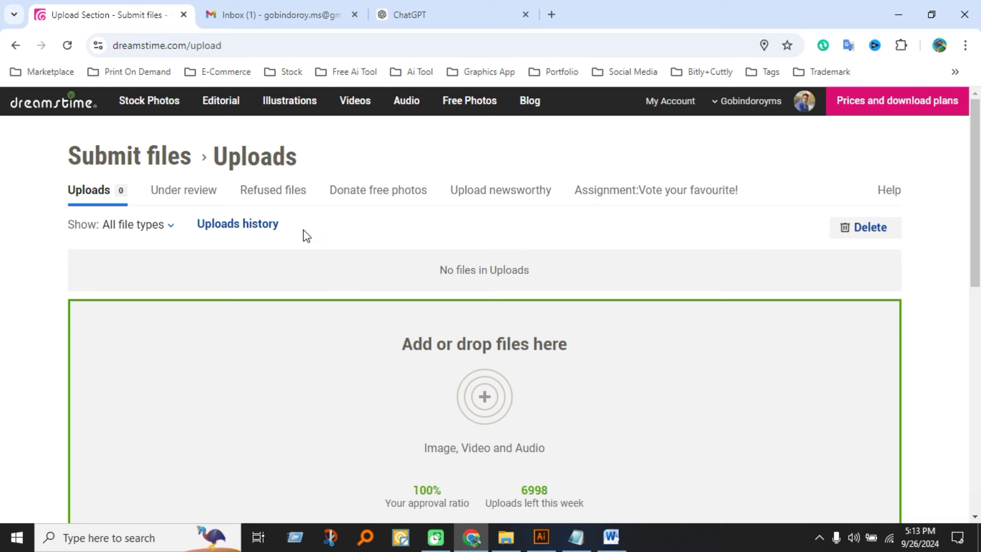
click(197, 201)
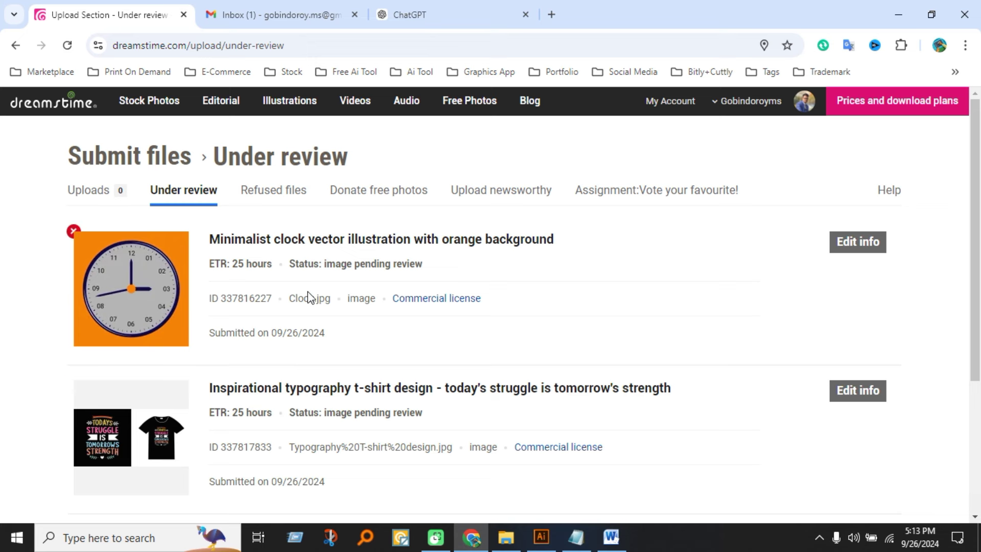
click(288, 192)
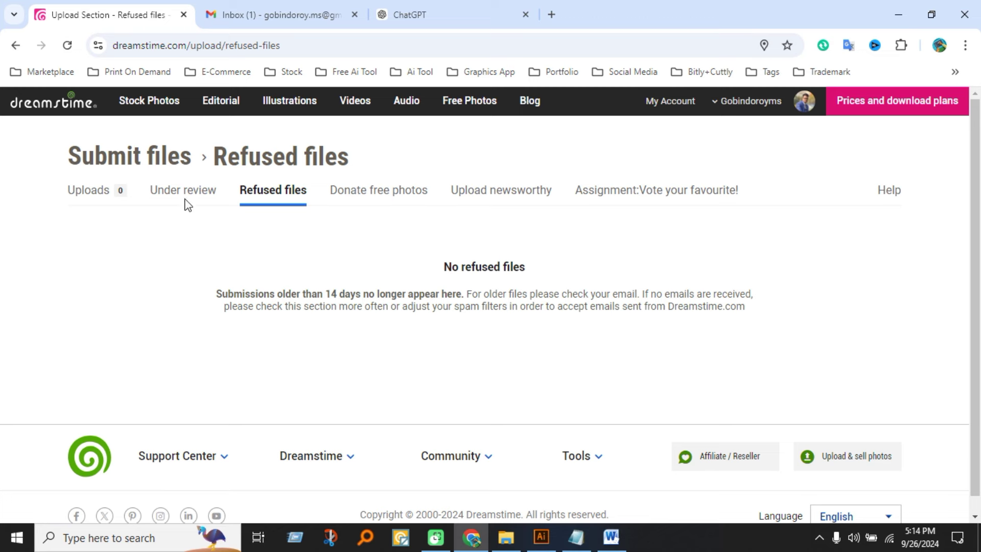
click(200, 203)
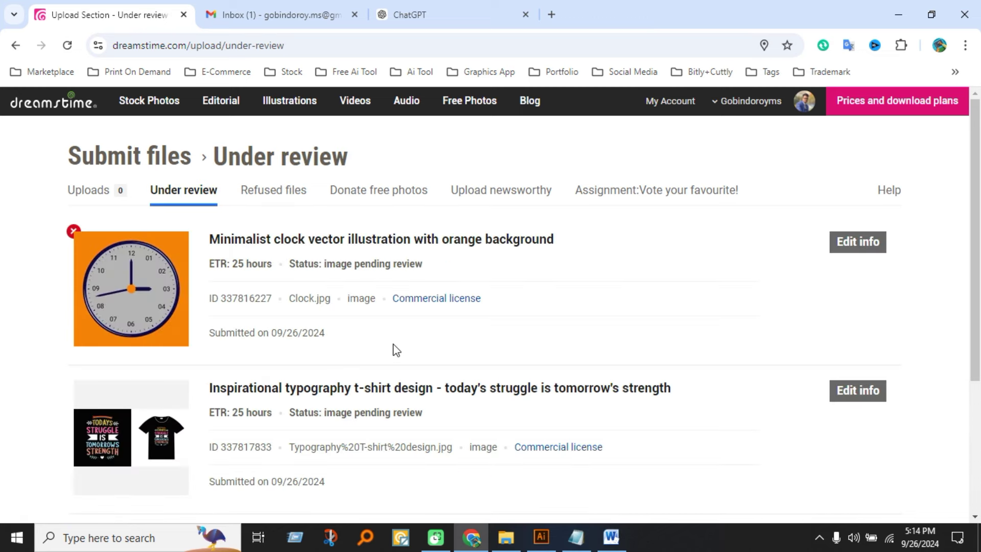
scroll(467, 383, down, 3)
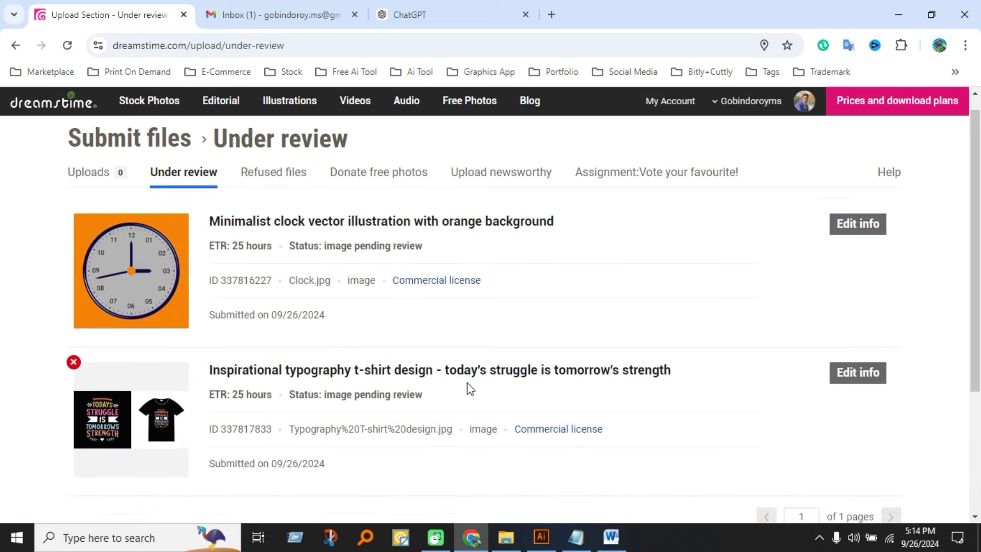
scroll(471, 389, up, 3)
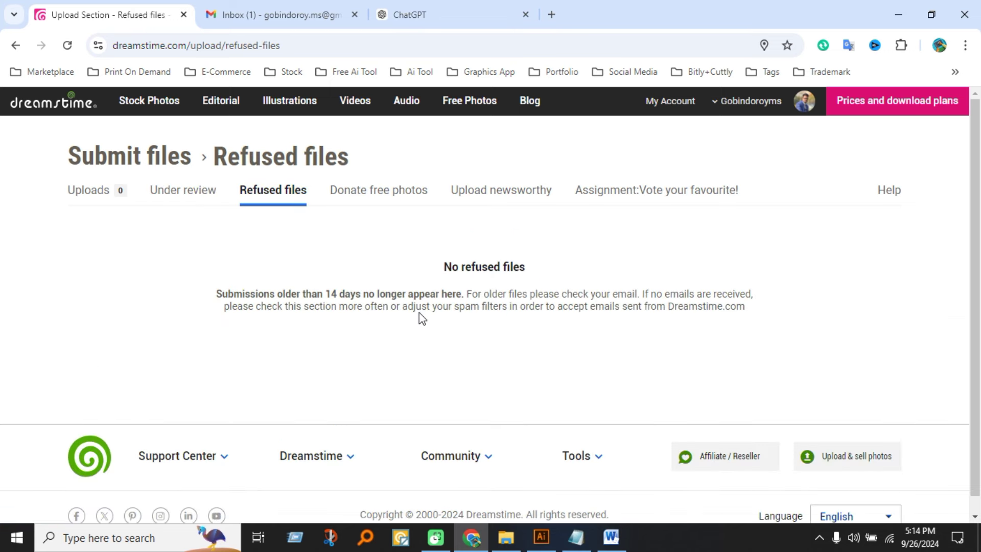
click(110, 200)
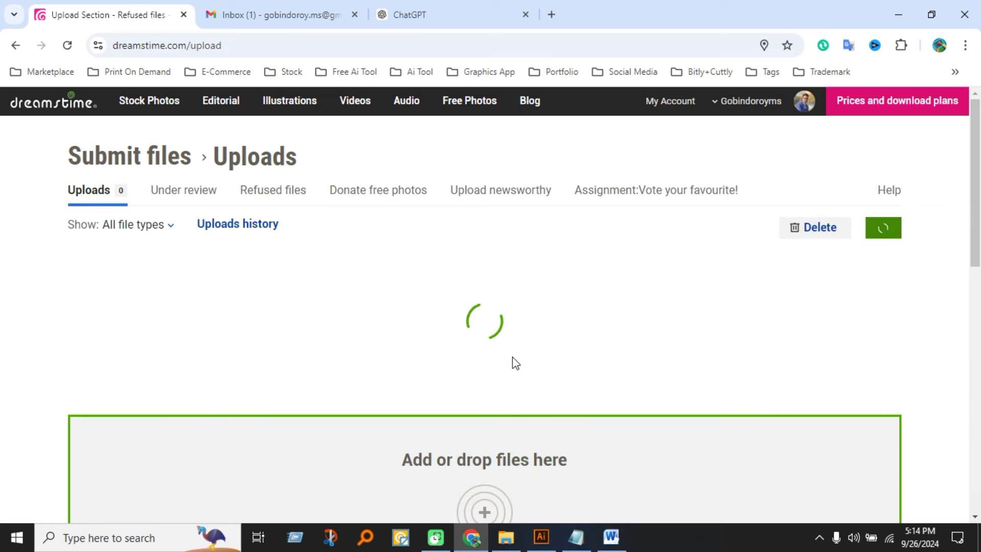
scroll(513, 363, down, 5)
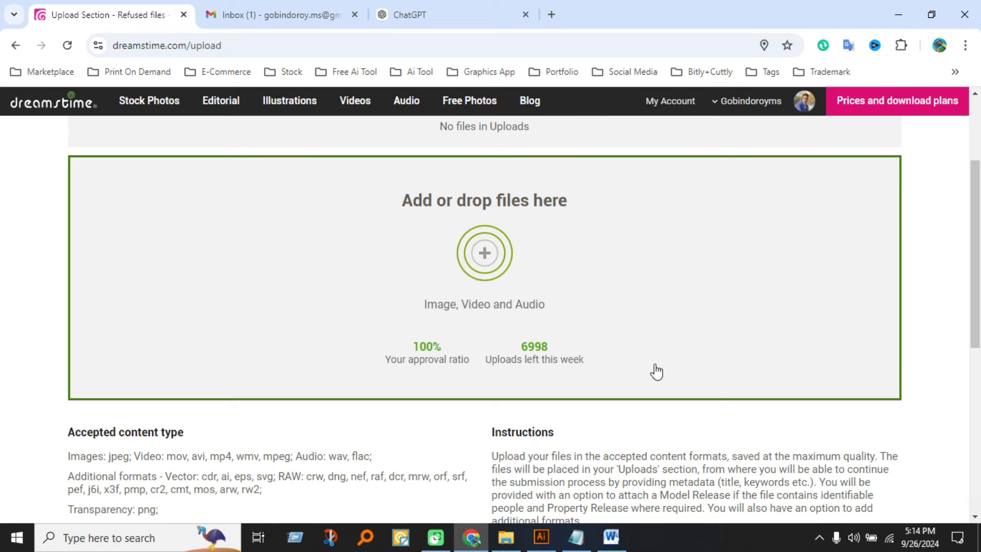
scroll(657, 372, up, 3)
scroll(624, 382, down, 3)
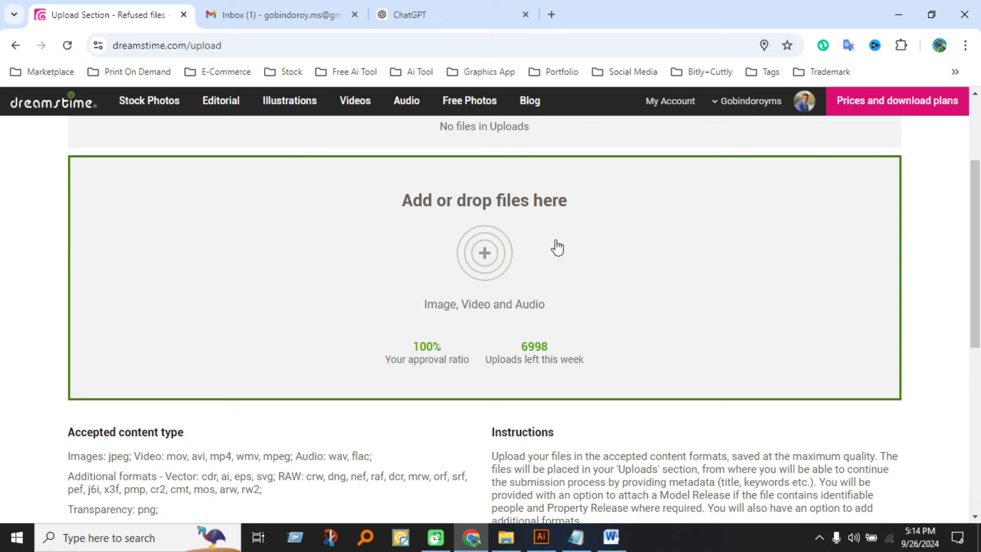
scroll(556, 247, down, 3)
scroll(541, 288, up, 6)
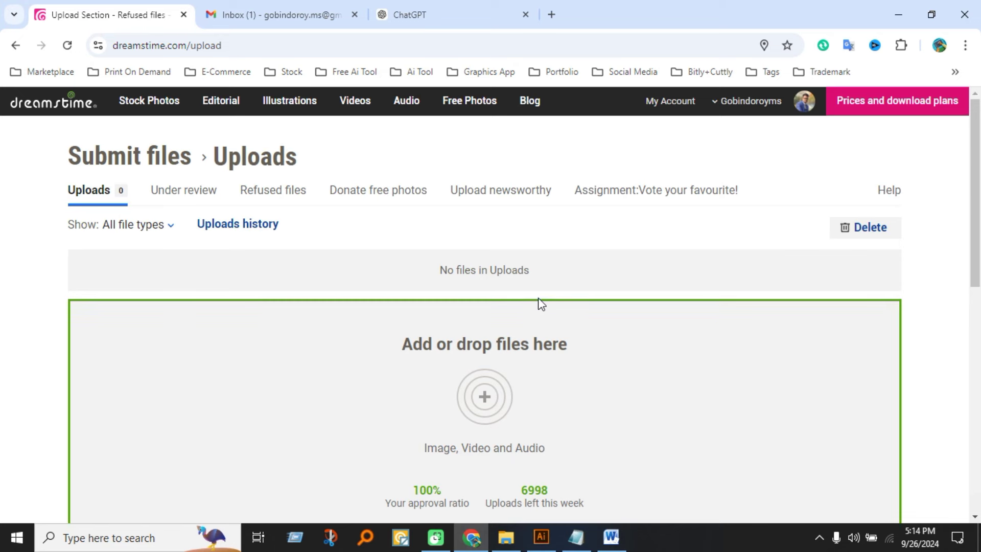
From My Account, request a payment, which is refused for a $0.00 balance.
click(670, 100)
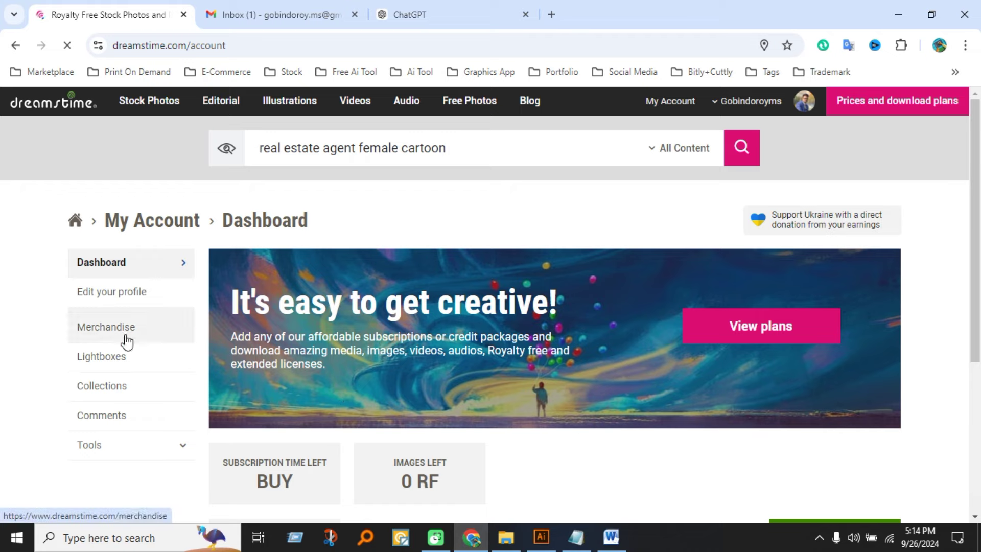
scroll(456, 467, down, 1)
scroll(527, 436, down, 3)
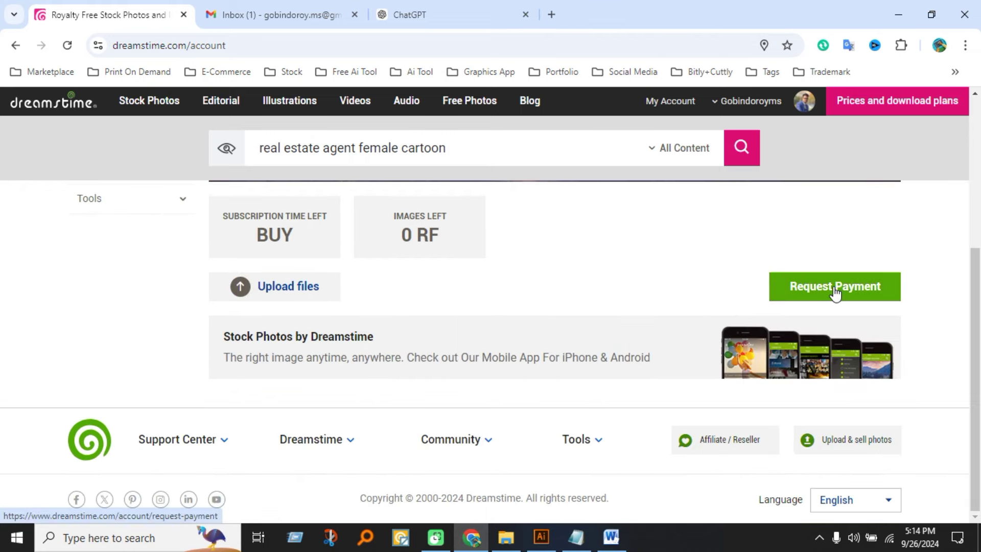
click(835, 294)
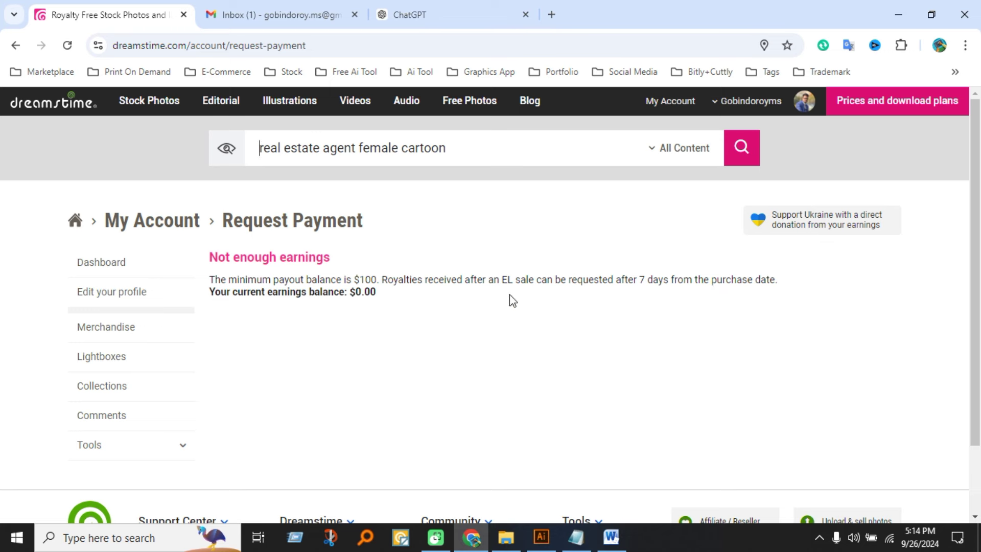
Go back to the My Account dashboard from the sidebar.
scroll(403, 284, down, 2)
scroll(394, 333, up, 2)
click(156, 269)
scroll(578, 394, down, 4)
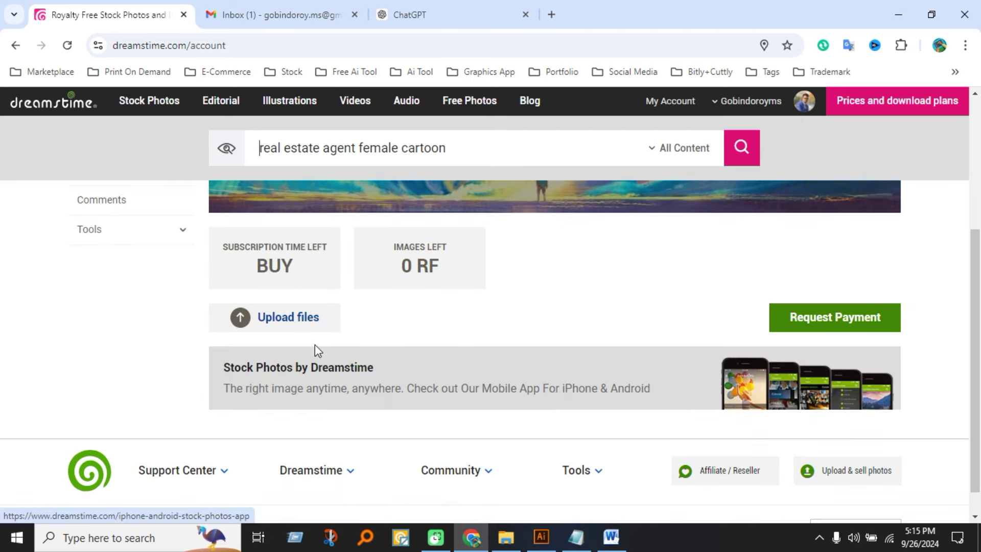